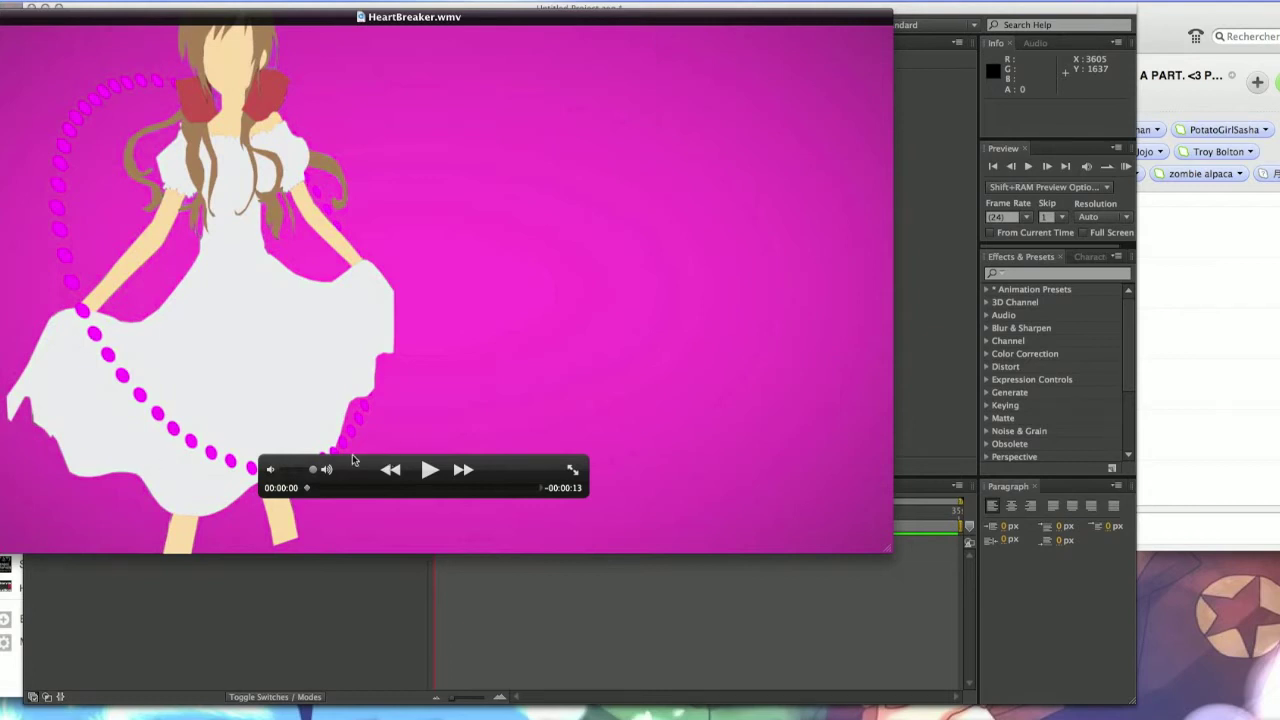
Play and pause the HeartBreaker.wmv reference video, then close the QuickTime Player window.
click(427, 471)
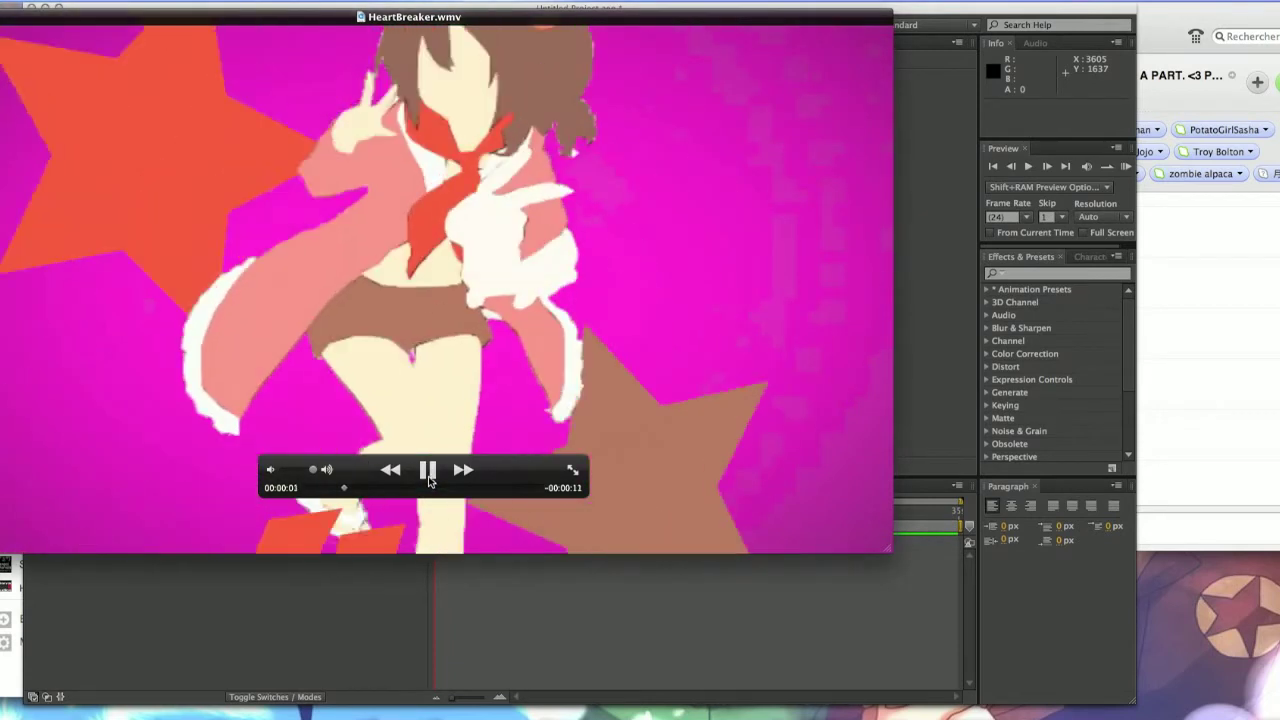
click(429, 475)
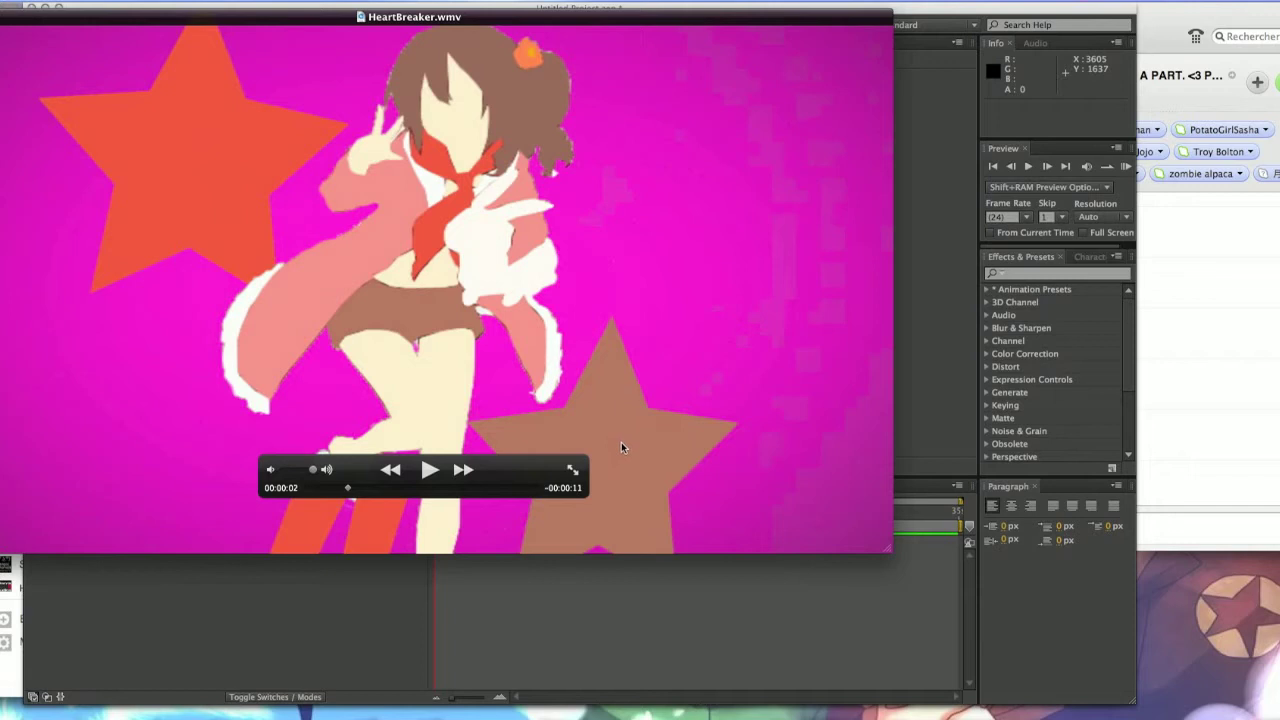
click(212, 603)
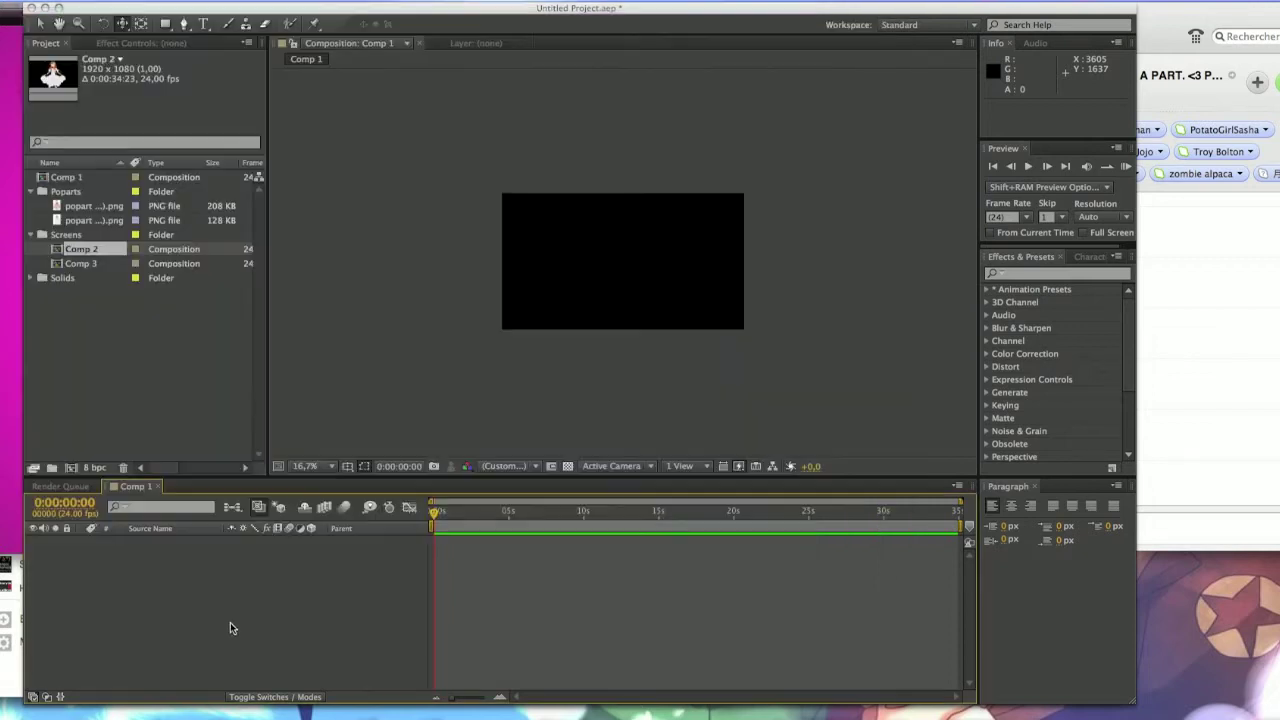
Add a 1920×1080 purple solid with color C880F6 to Comp 1.
click(40, 23)
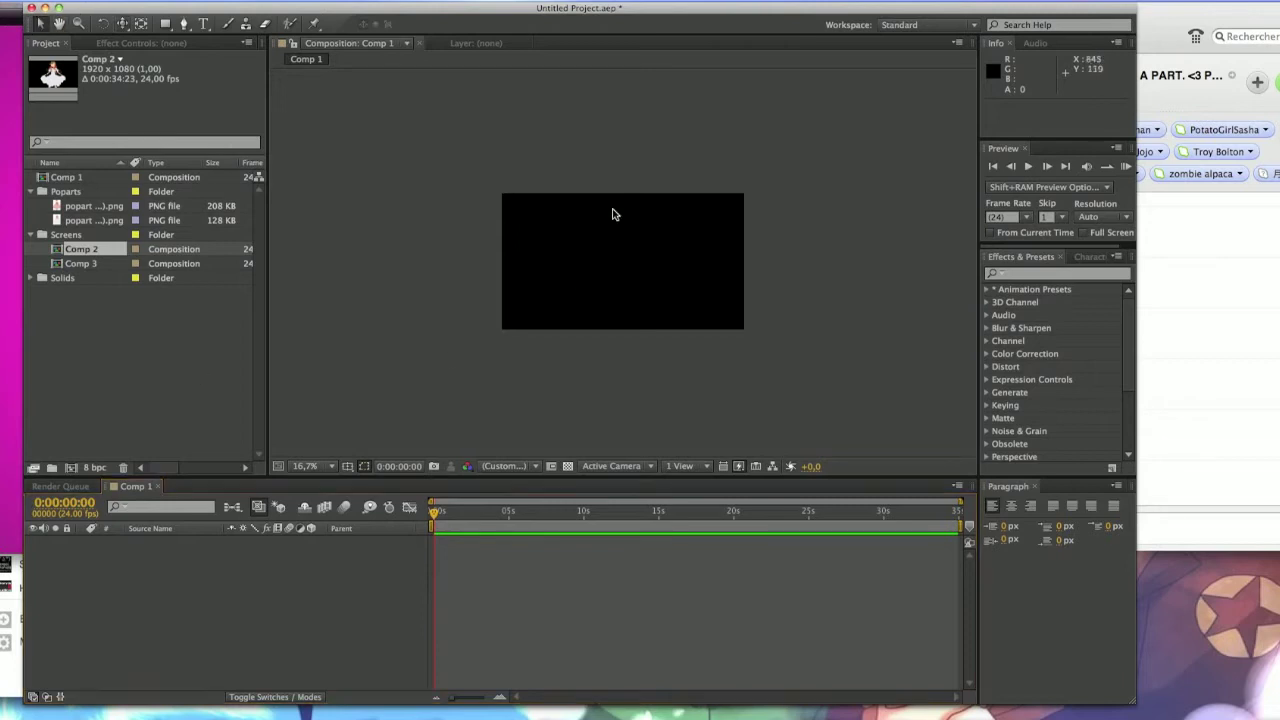
right_click(244, 579)
mouse_move(302, 556)
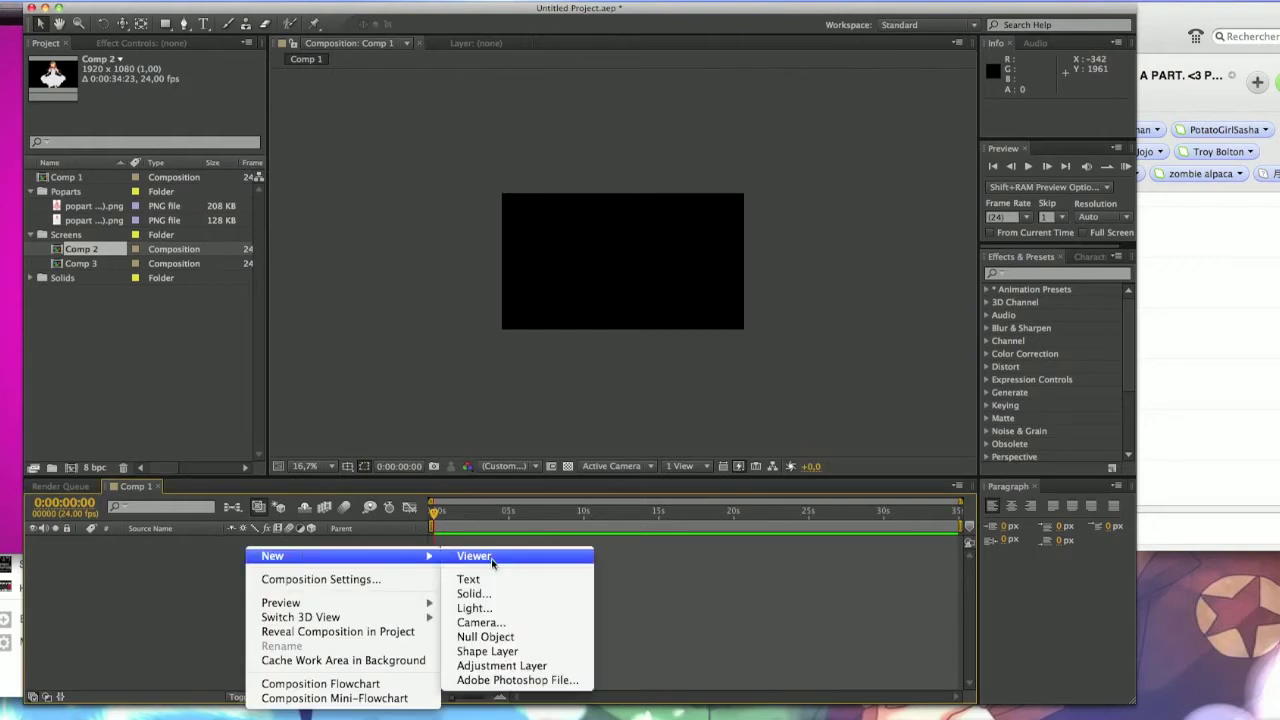
click(497, 591)
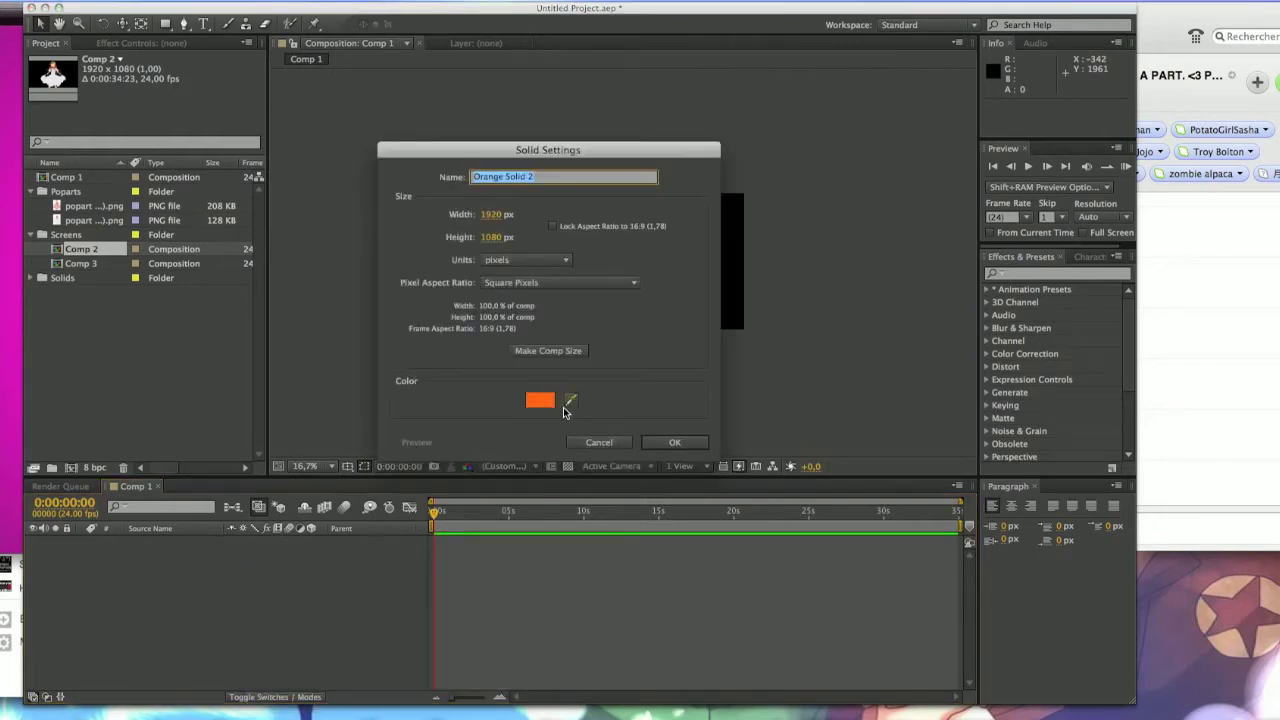
click(540, 401)
drag(643, 392, 640, 402)
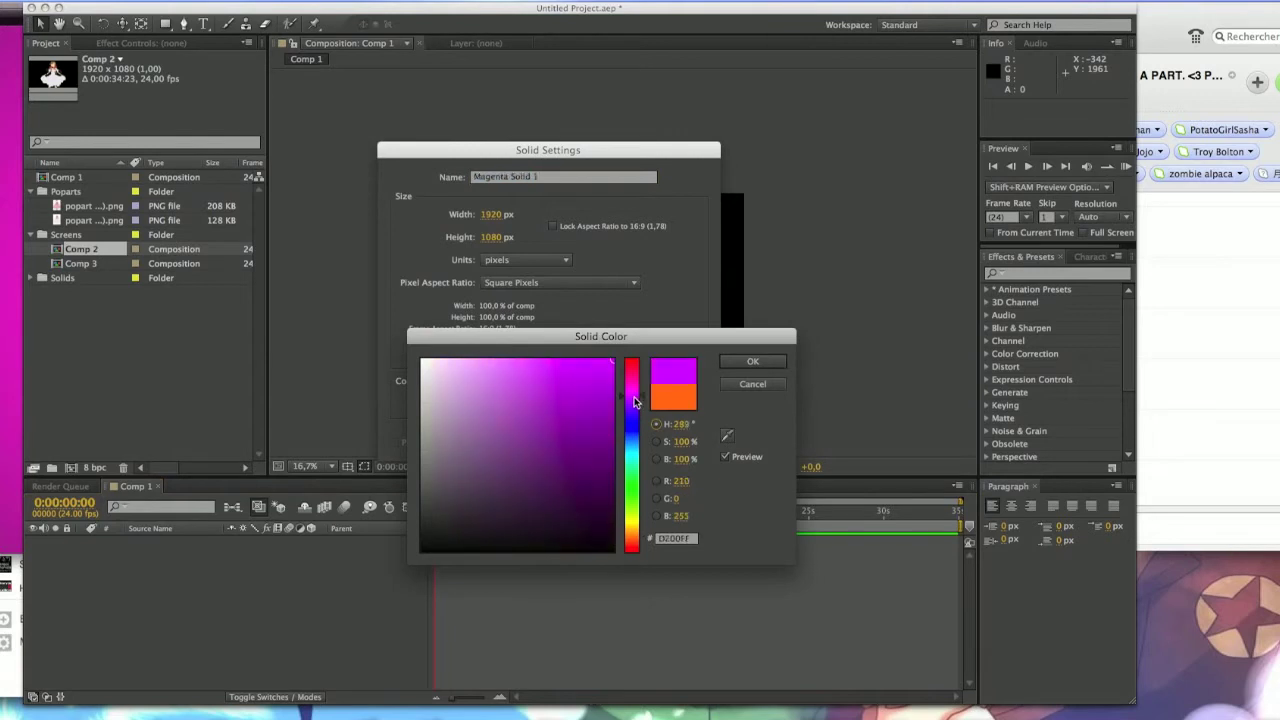
click(513, 366)
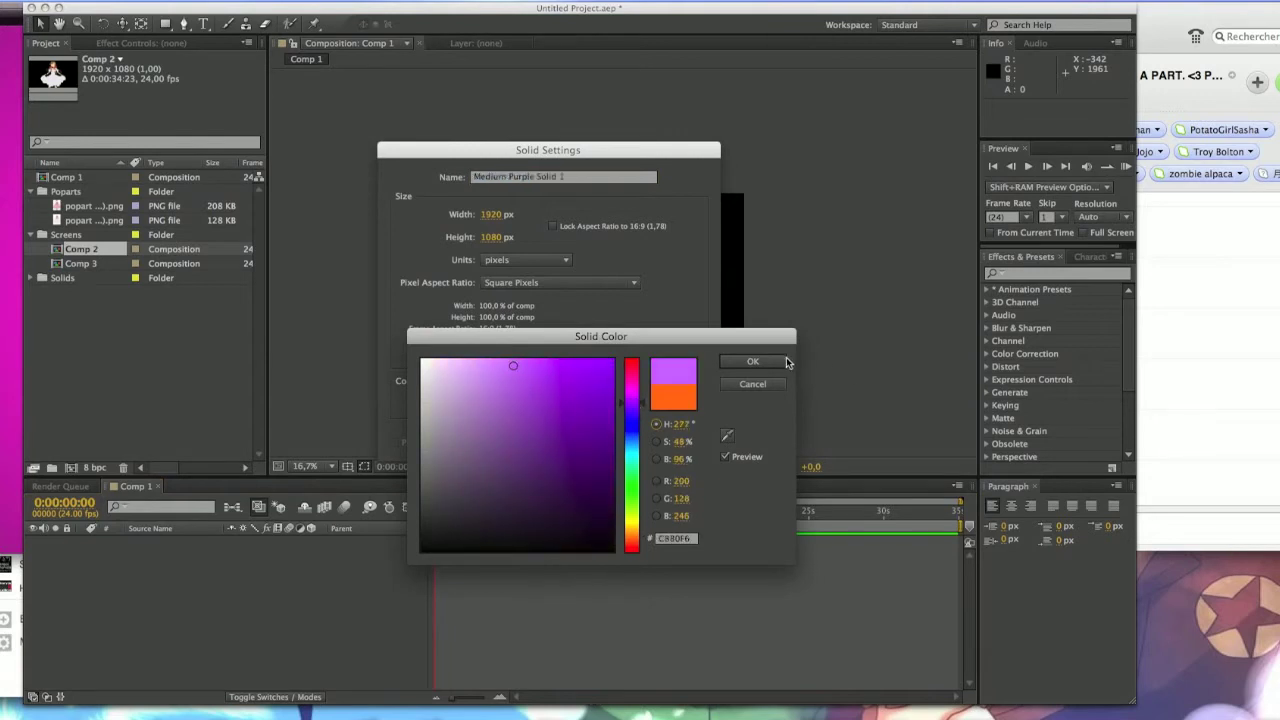
click(749, 362)
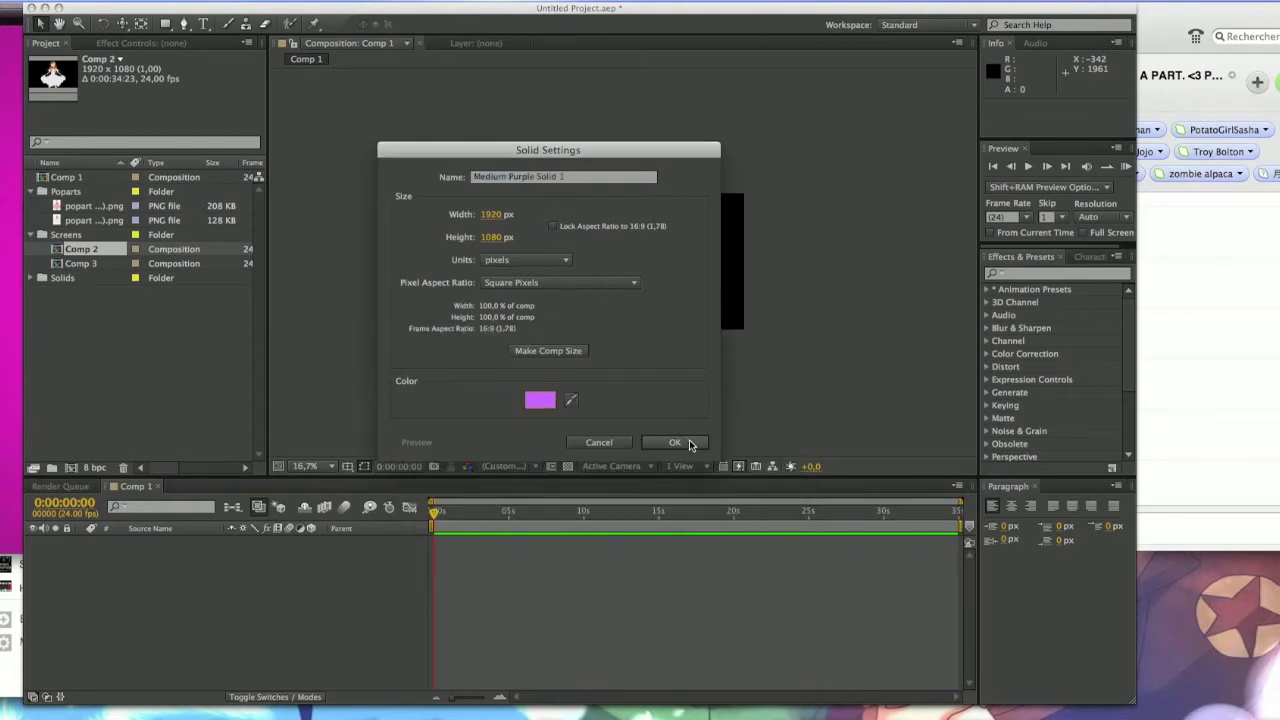
click(688, 443)
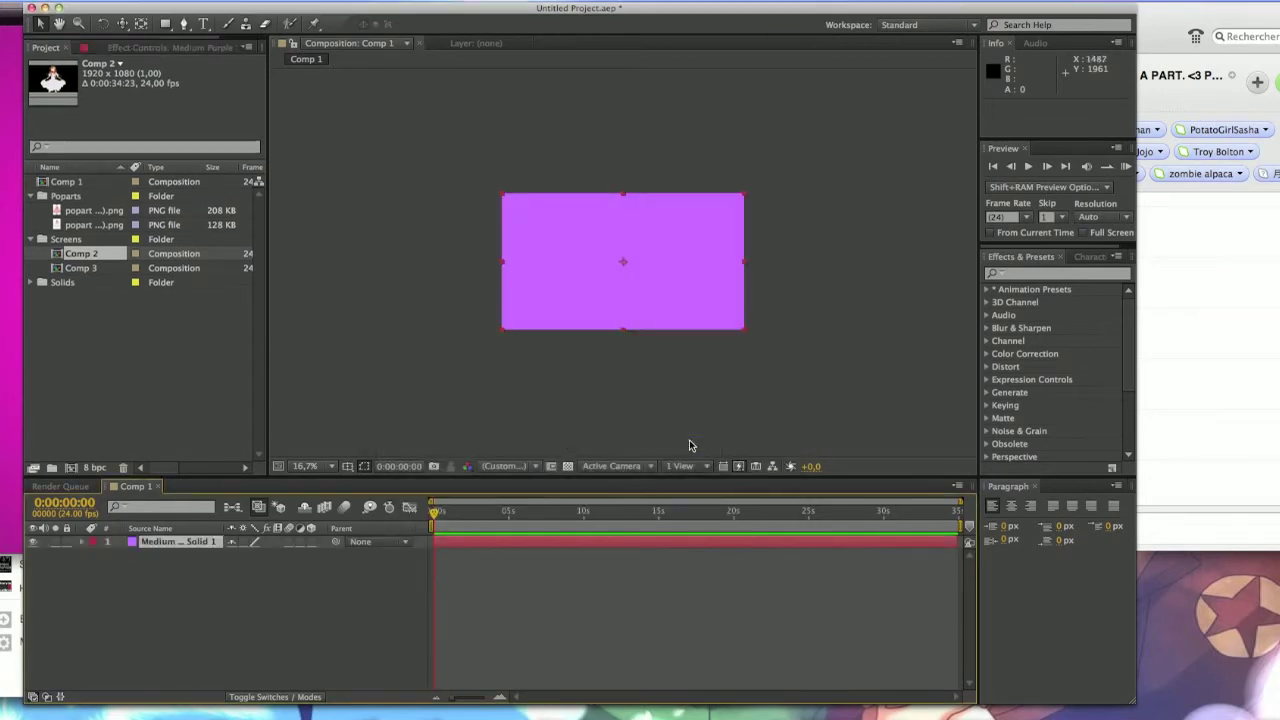
click(336, 622)
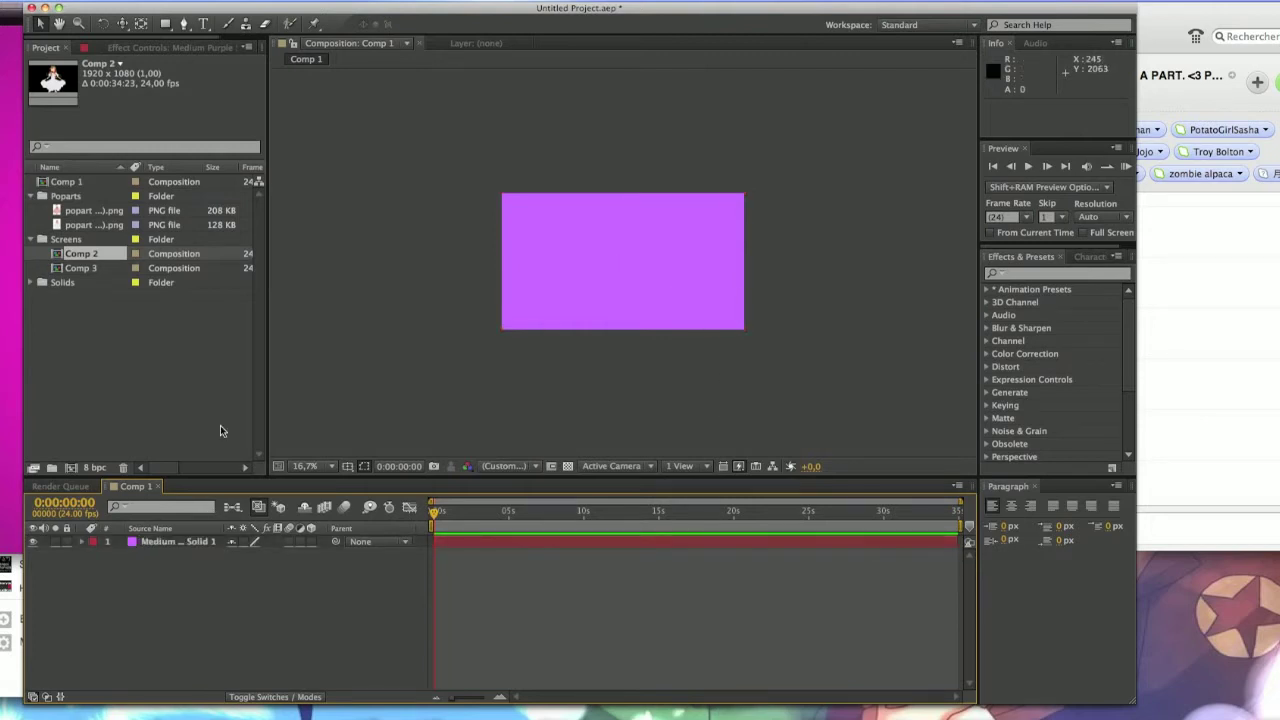
key(super+Tab)
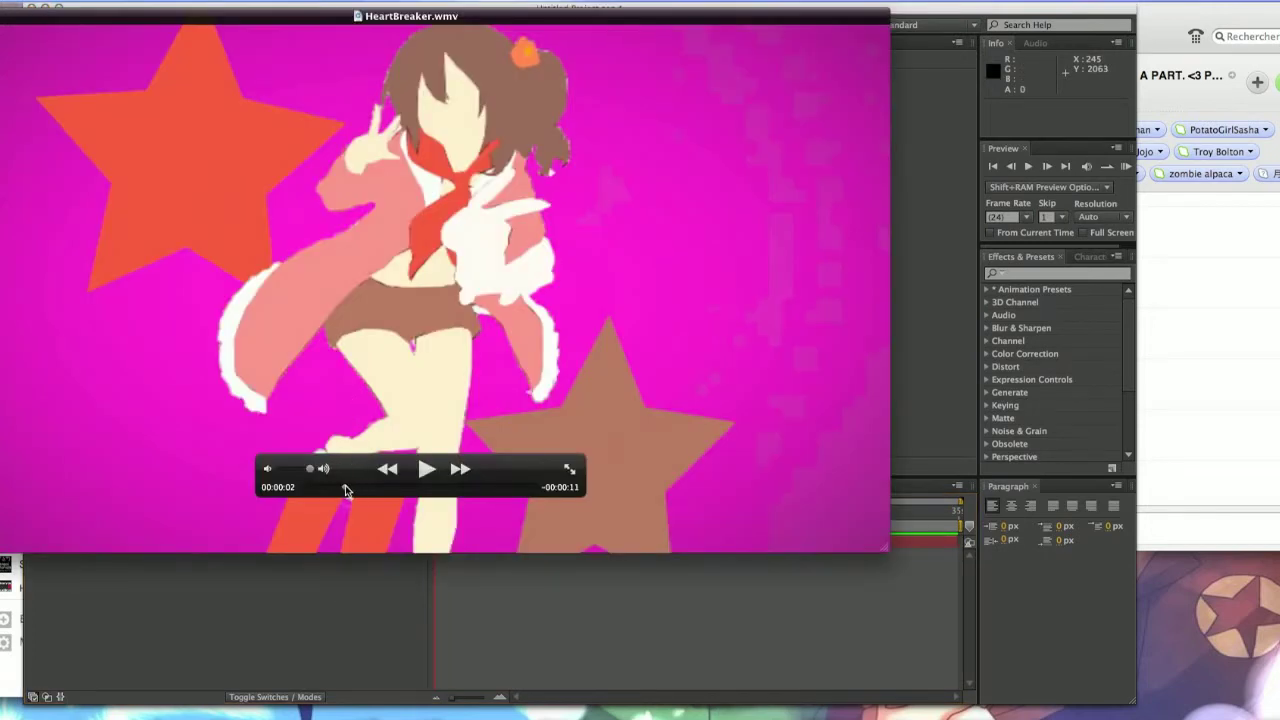
drag(336, 488, 312, 489)
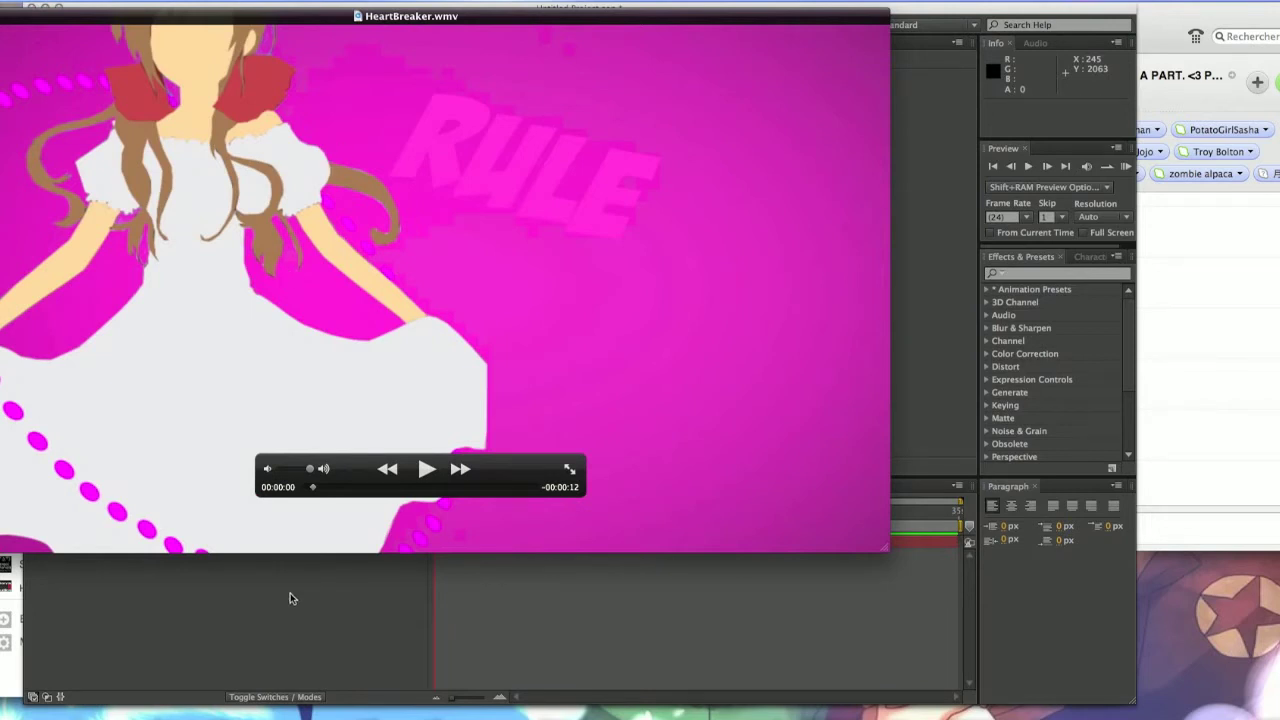
click(304, 626)
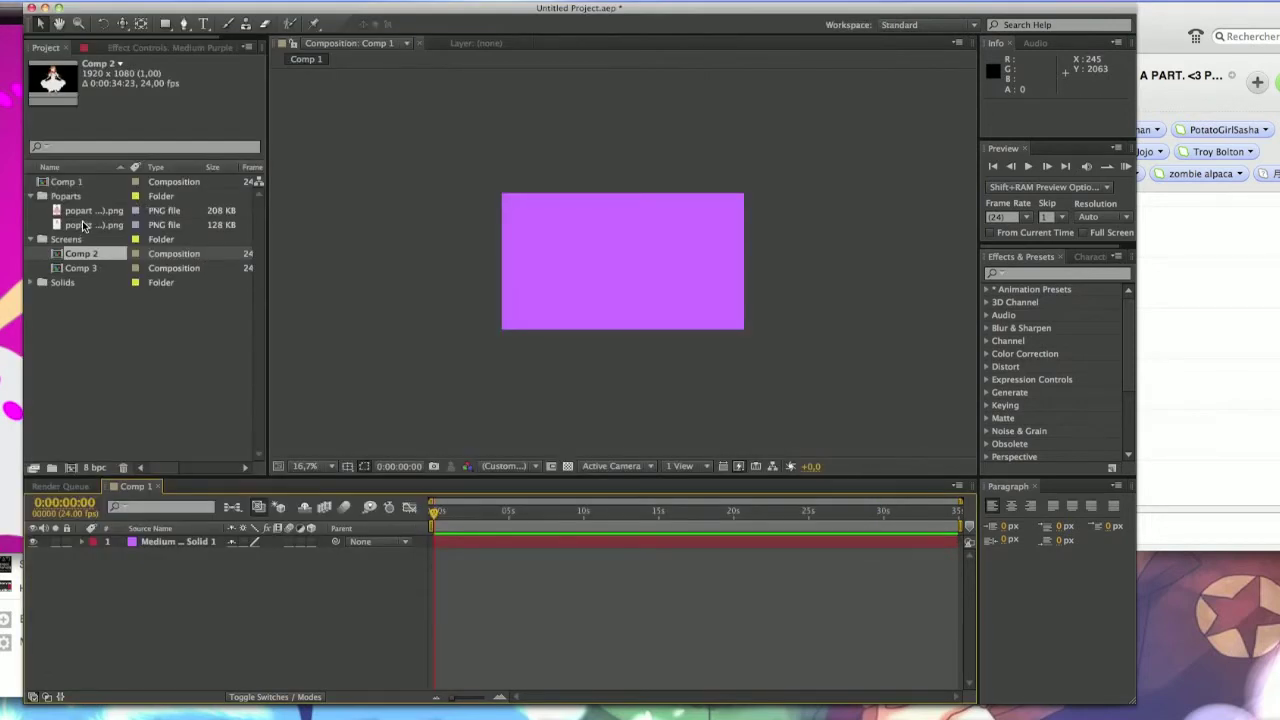
Create a new 1920×1080 Comp 4 and move it into the Screens folder.
click(86, 227)
key(Return)
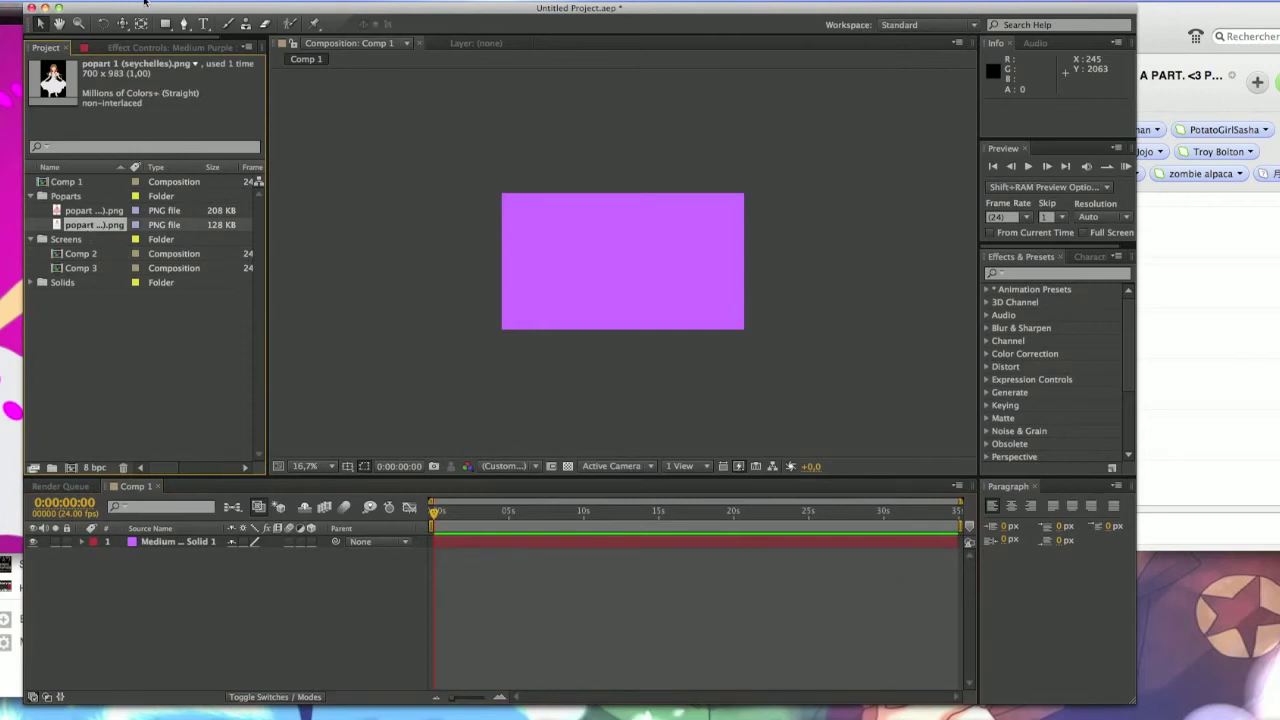
click(145, 3)
click(165, 14)
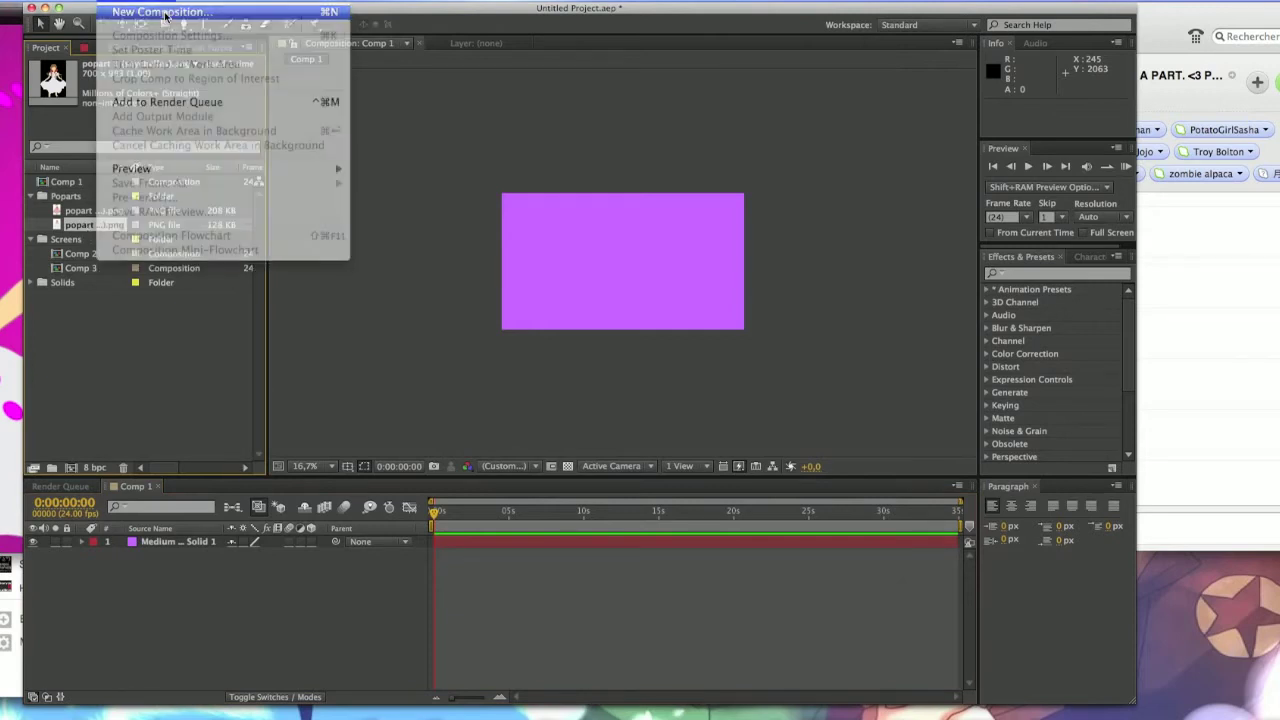
click(952, 466)
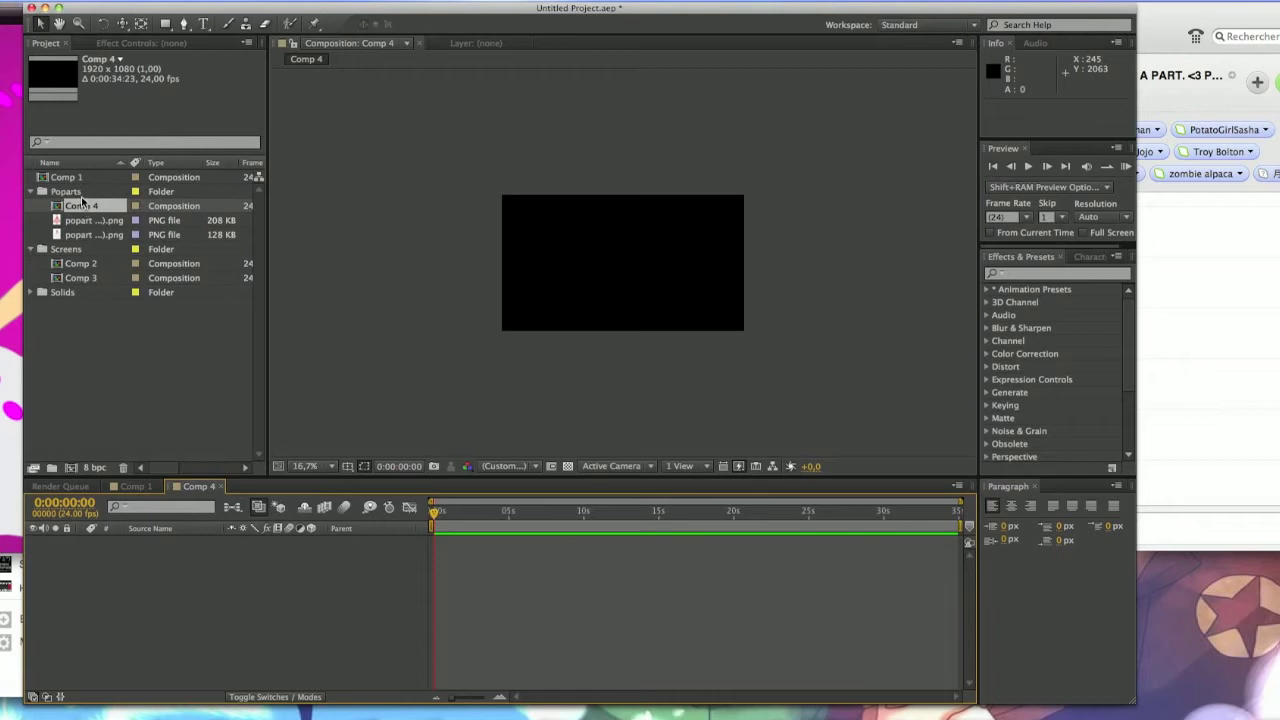
drag(83, 206, 60, 240)
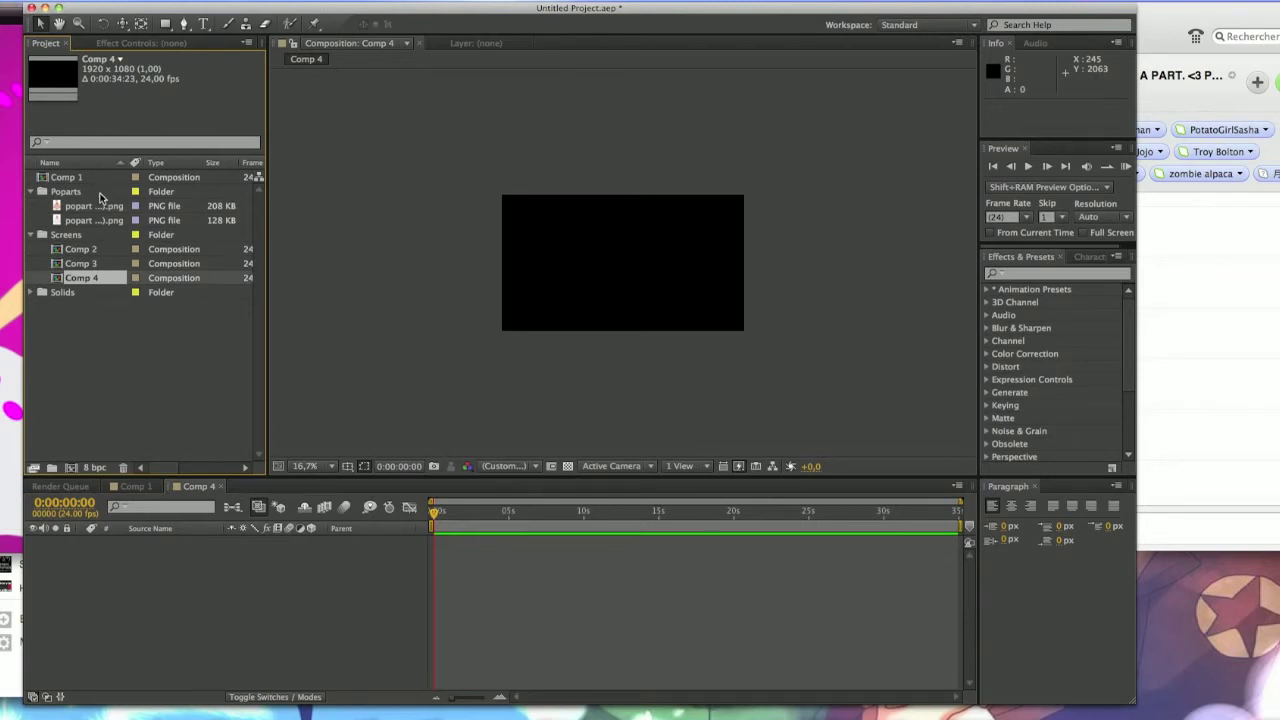
Select Comp 4 and show its background as a transparency grid.
click(56, 238)
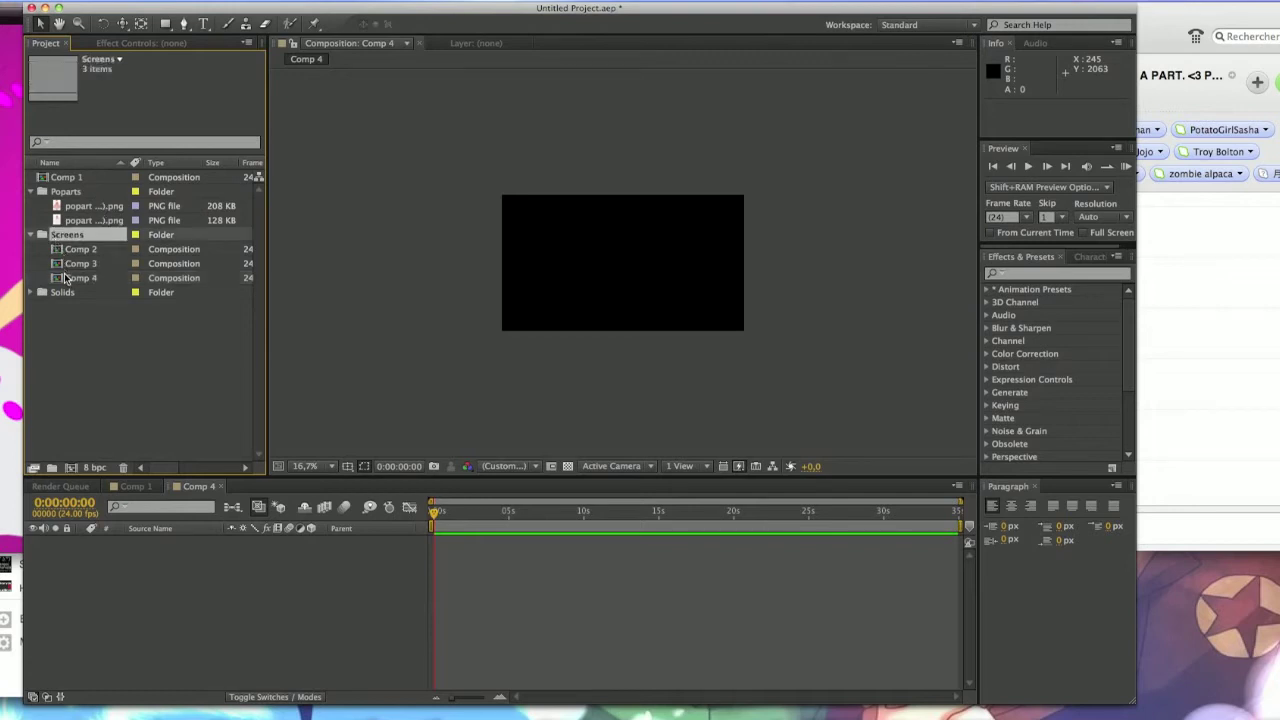
click(68, 192)
click(72, 206)
click(71, 221)
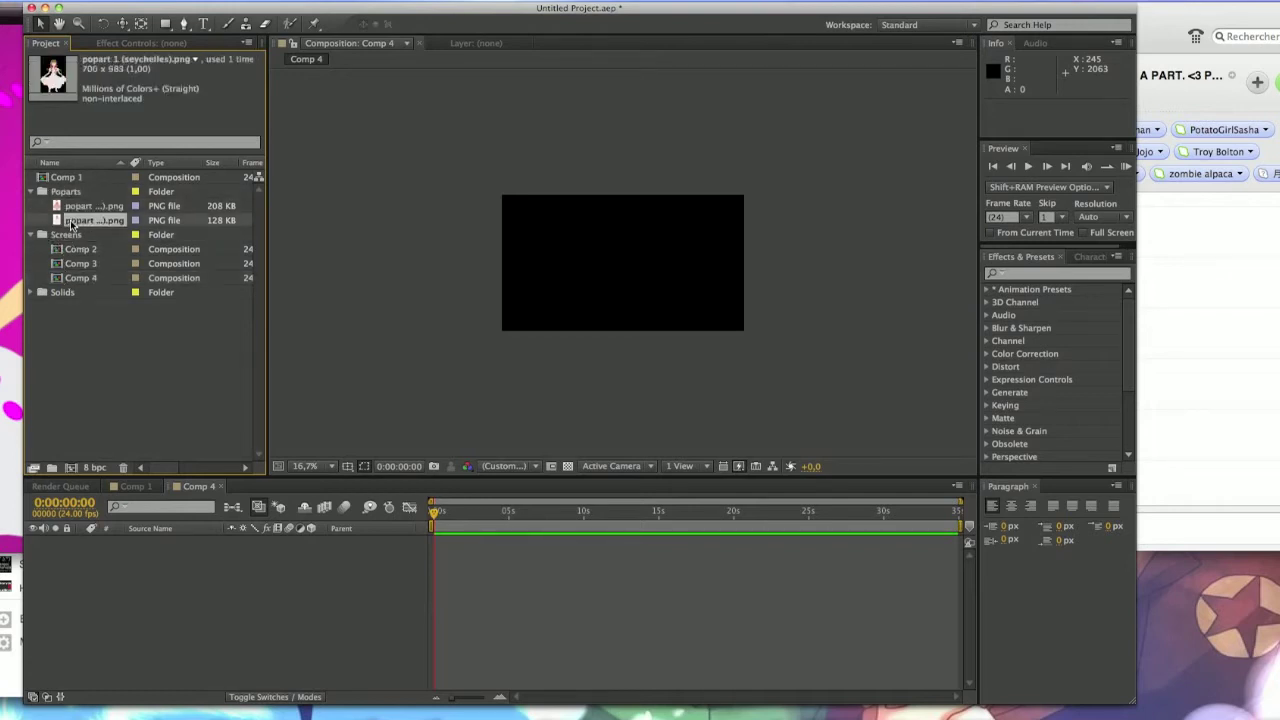
click(56, 238)
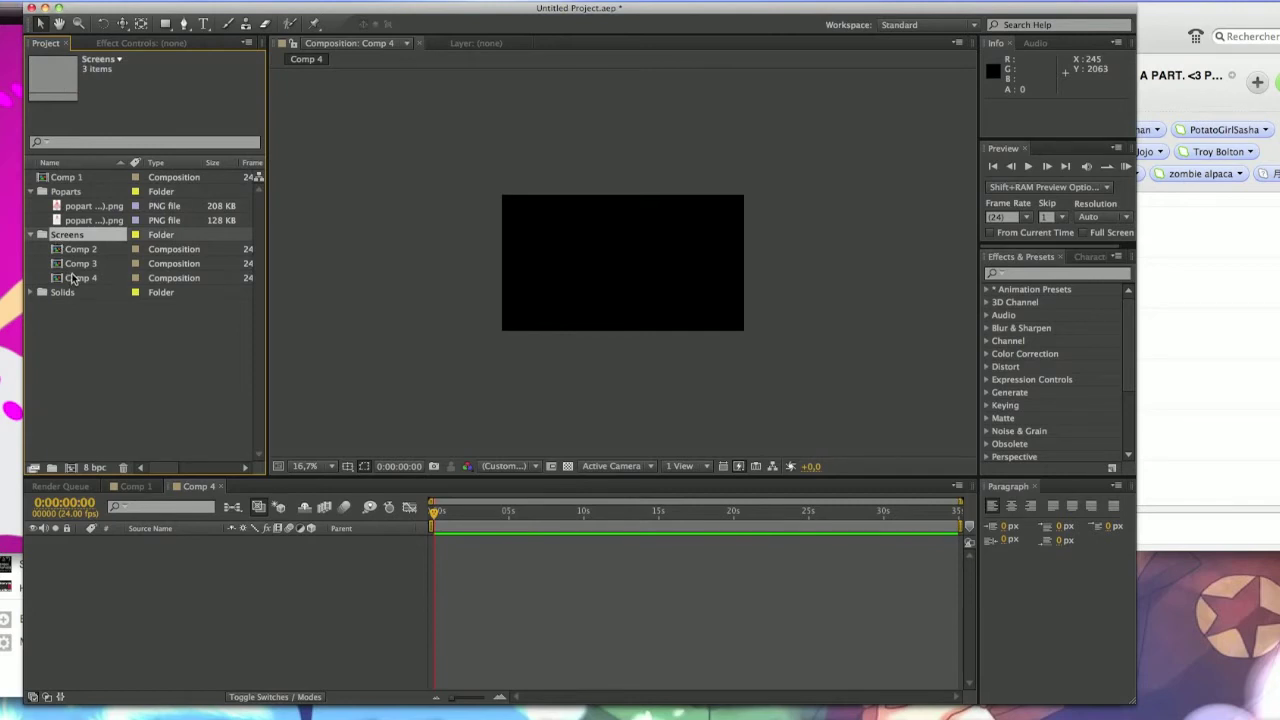
click(76, 278)
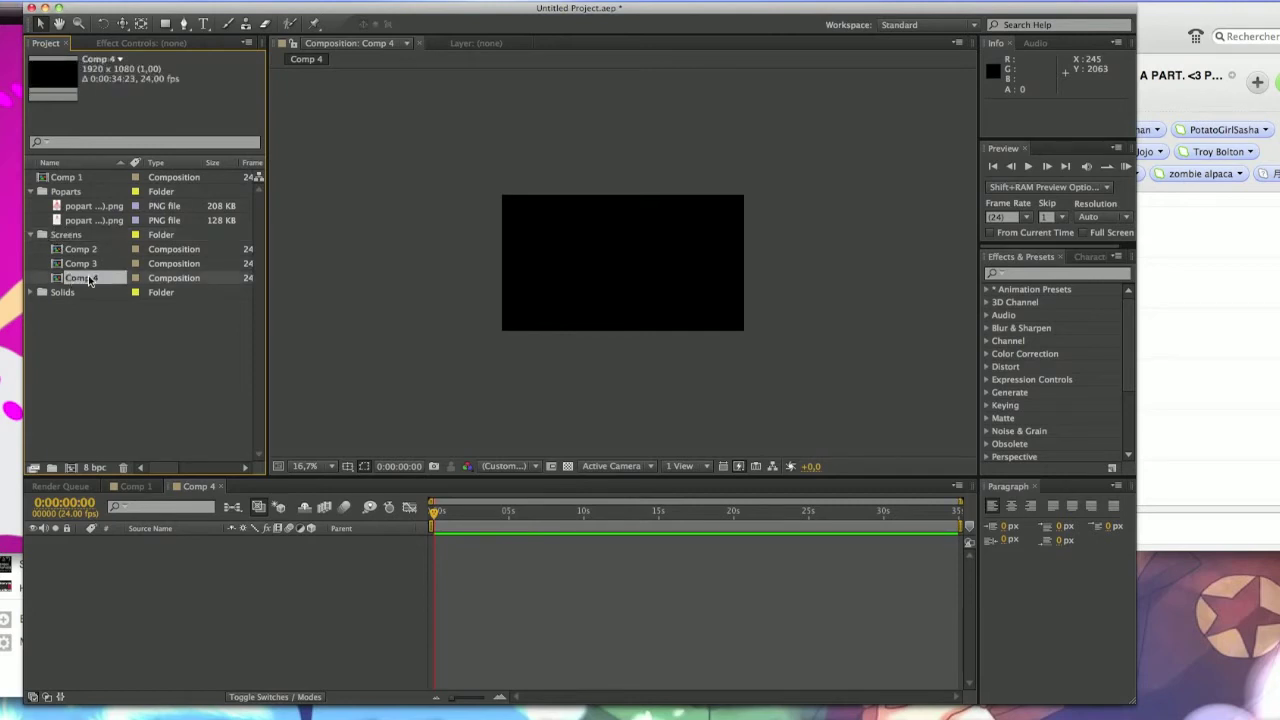
click(567, 467)
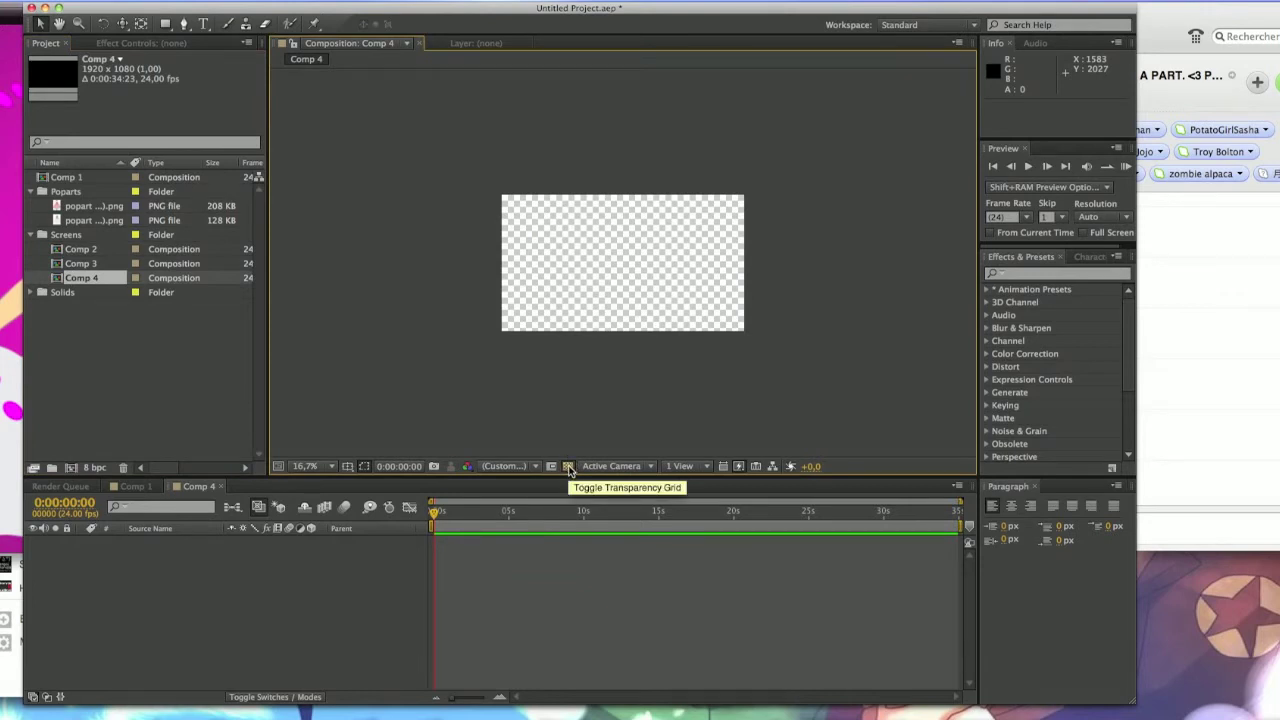
Place the popart 1 (seychelles) image into Comp 4 and shift it up in the frame.
click(91, 221)
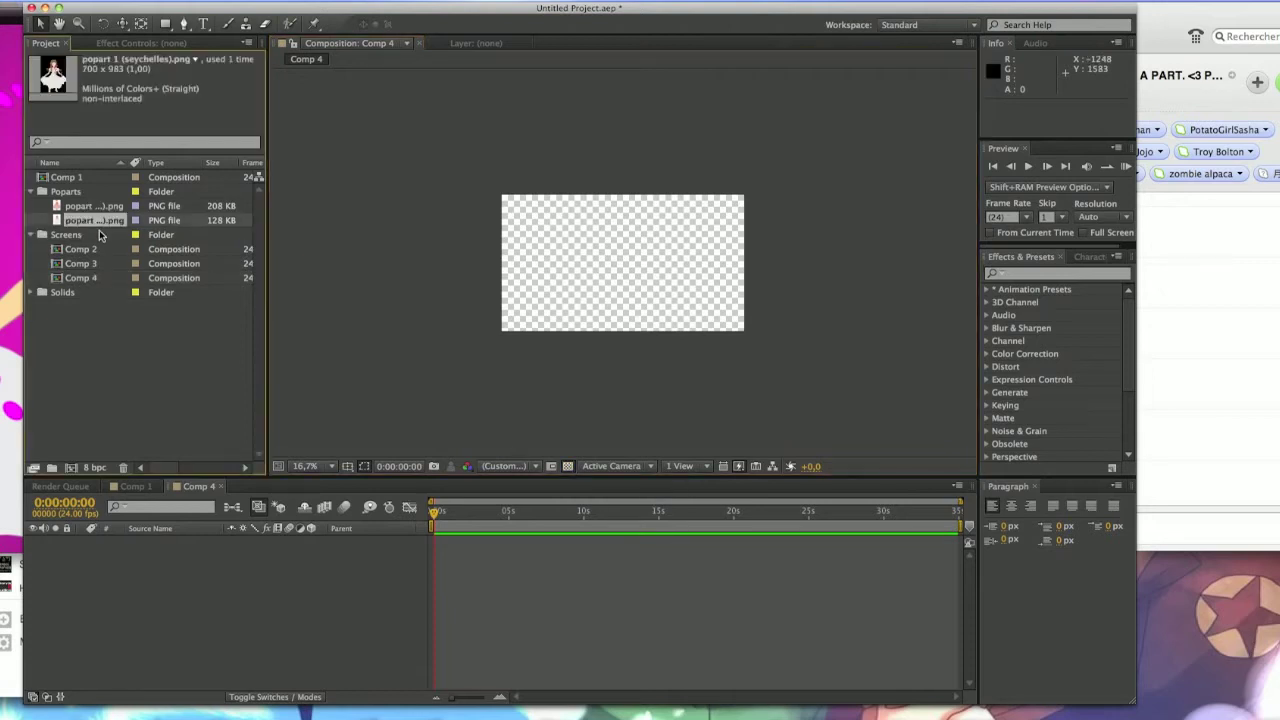
drag(96, 229, 618, 266)
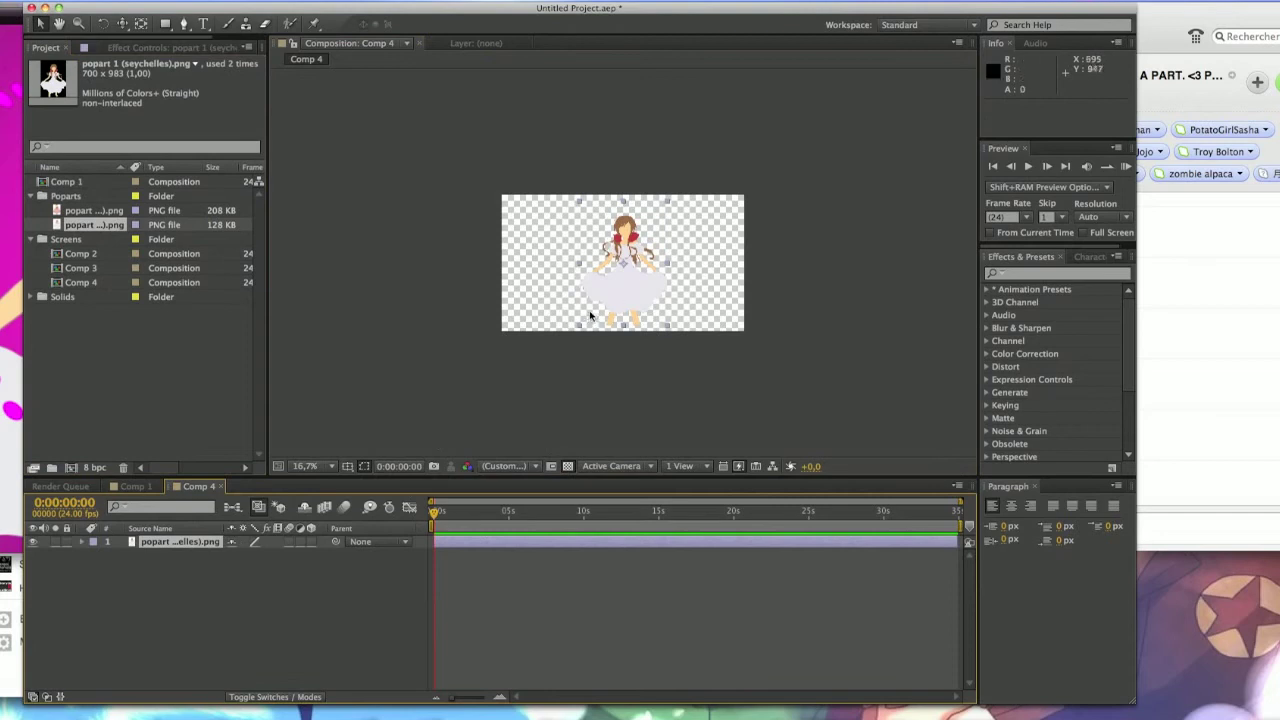
key(period)
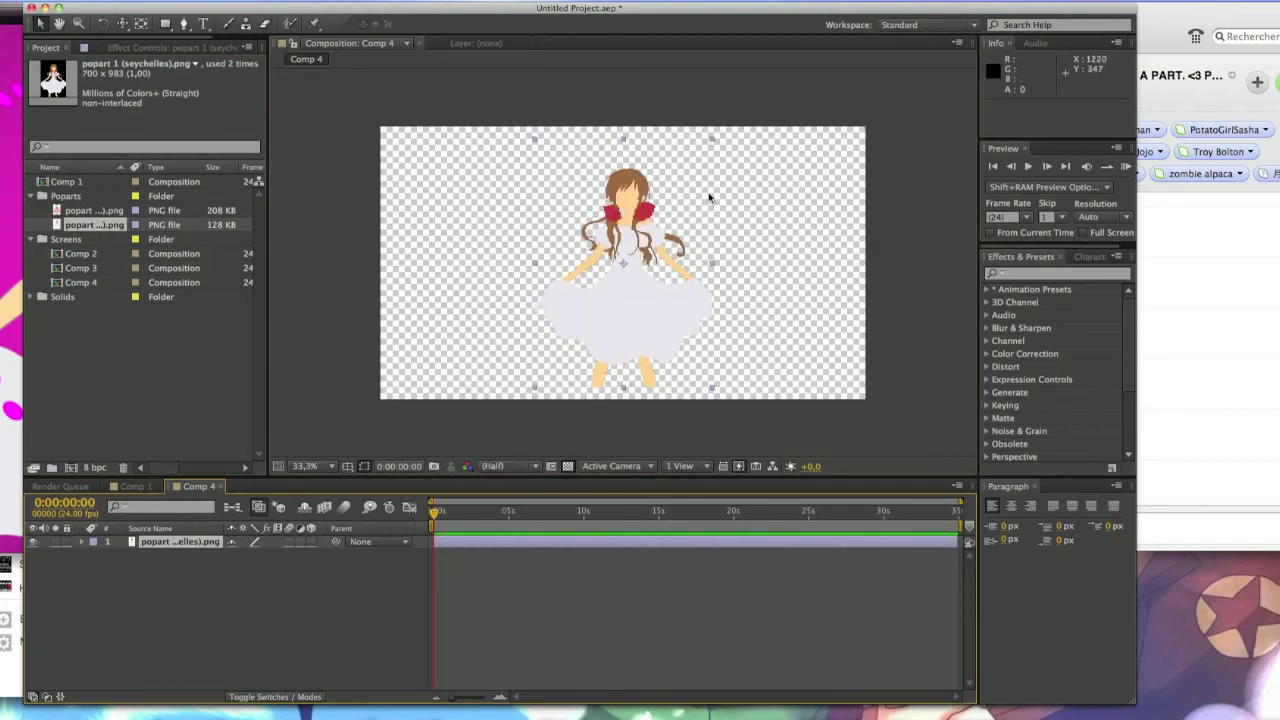
drag(716, 148, 723, 103)
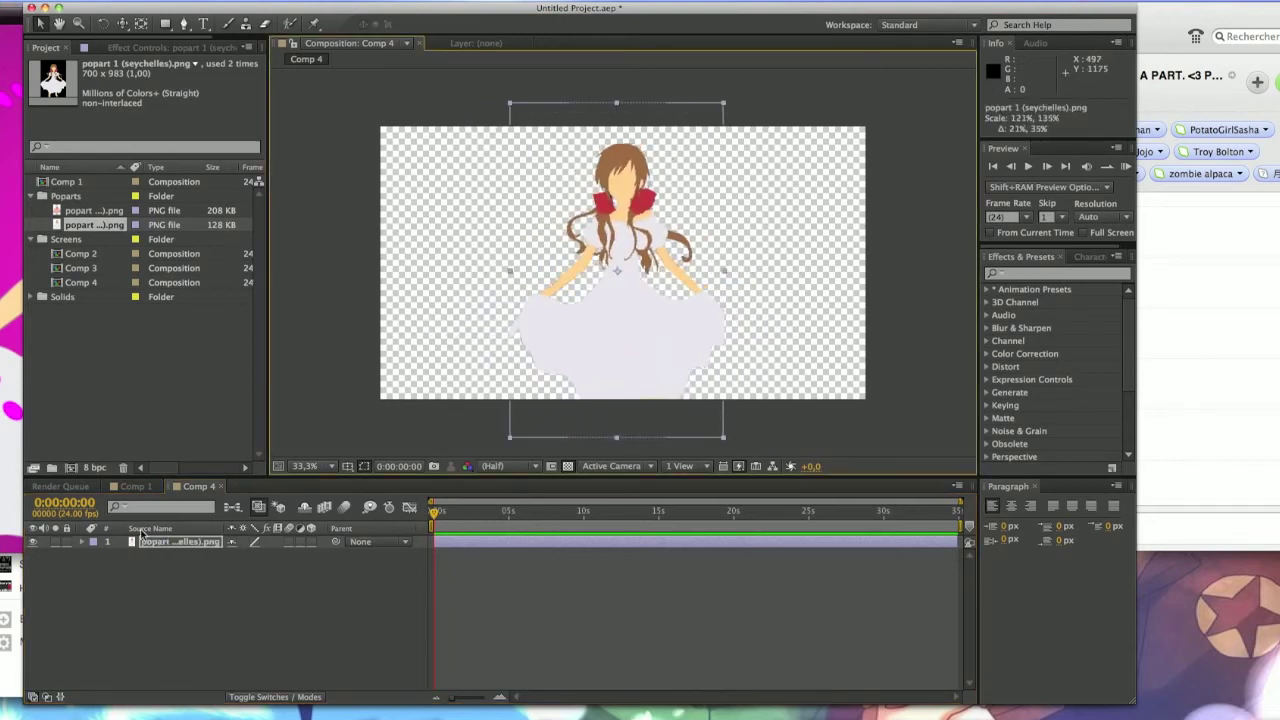
Keyframe the character's Position from 798,570 at 0s to 1302,558 at 4:20.
click(82, 541)
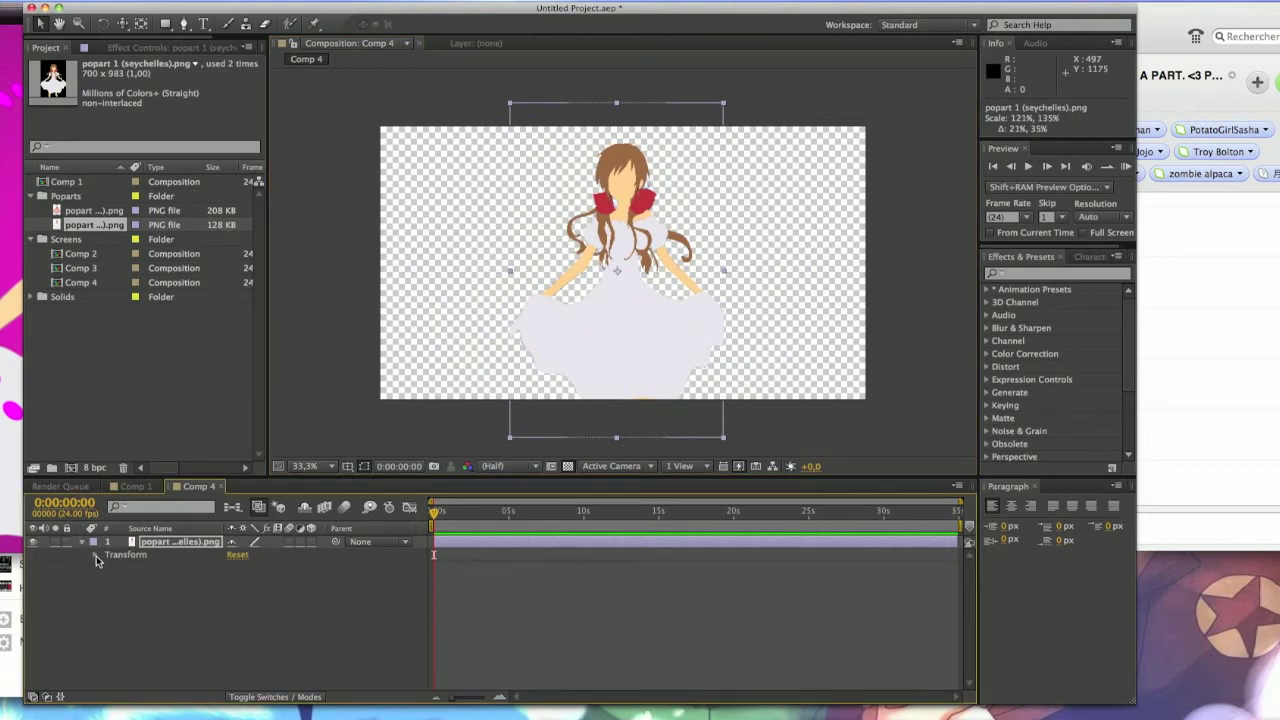
click(95, 555)
drag(664, 252, 628, 251)
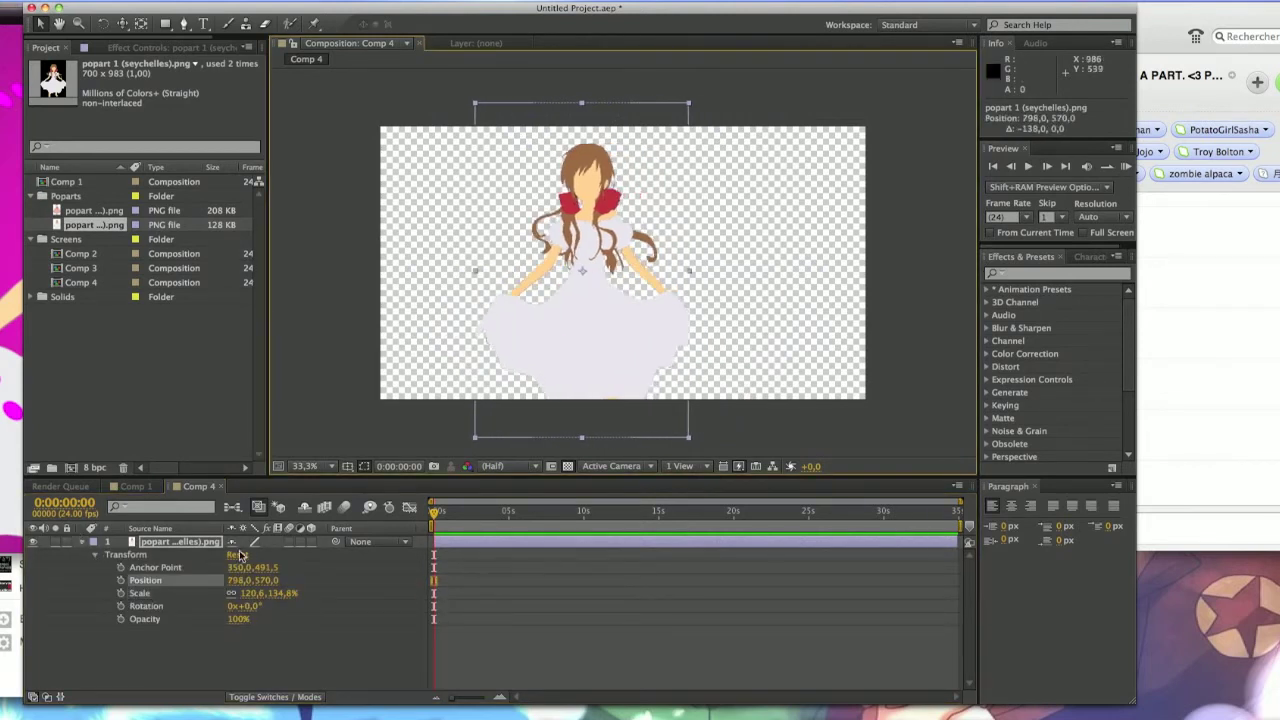
click(122, 580)
drag(441, 511, 507, 511)
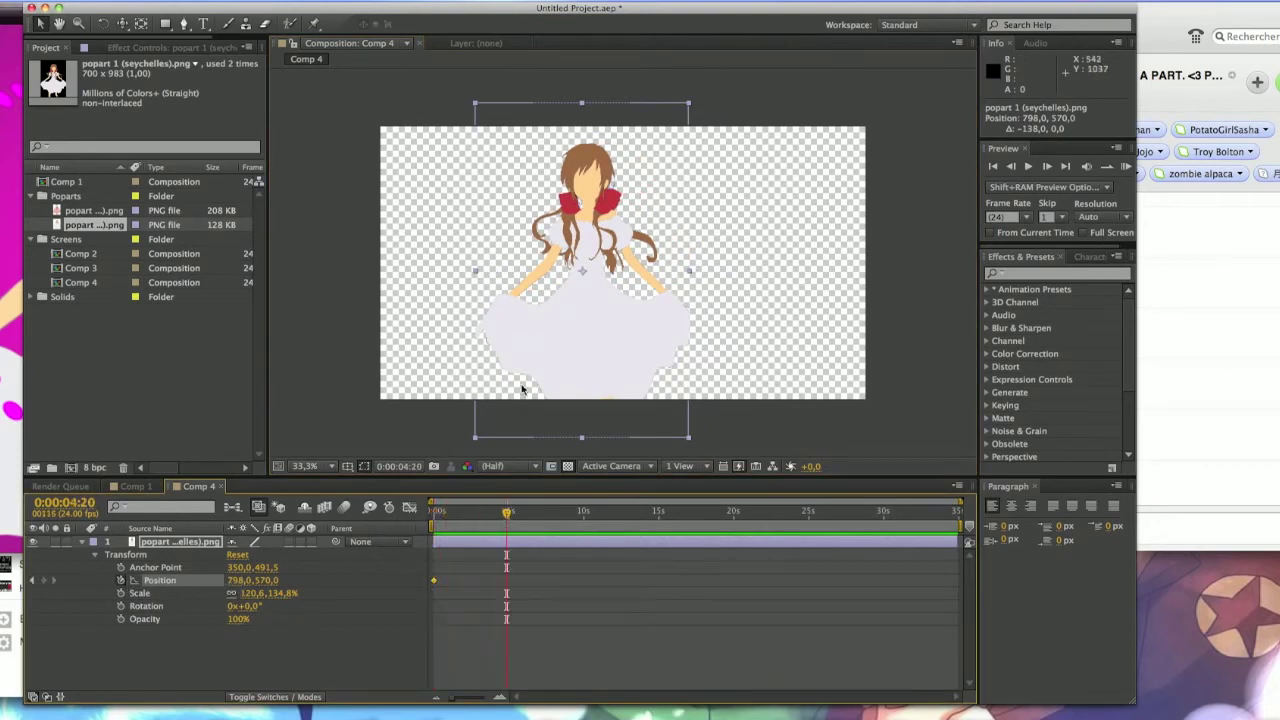
drag(563, 359, 687, 358)
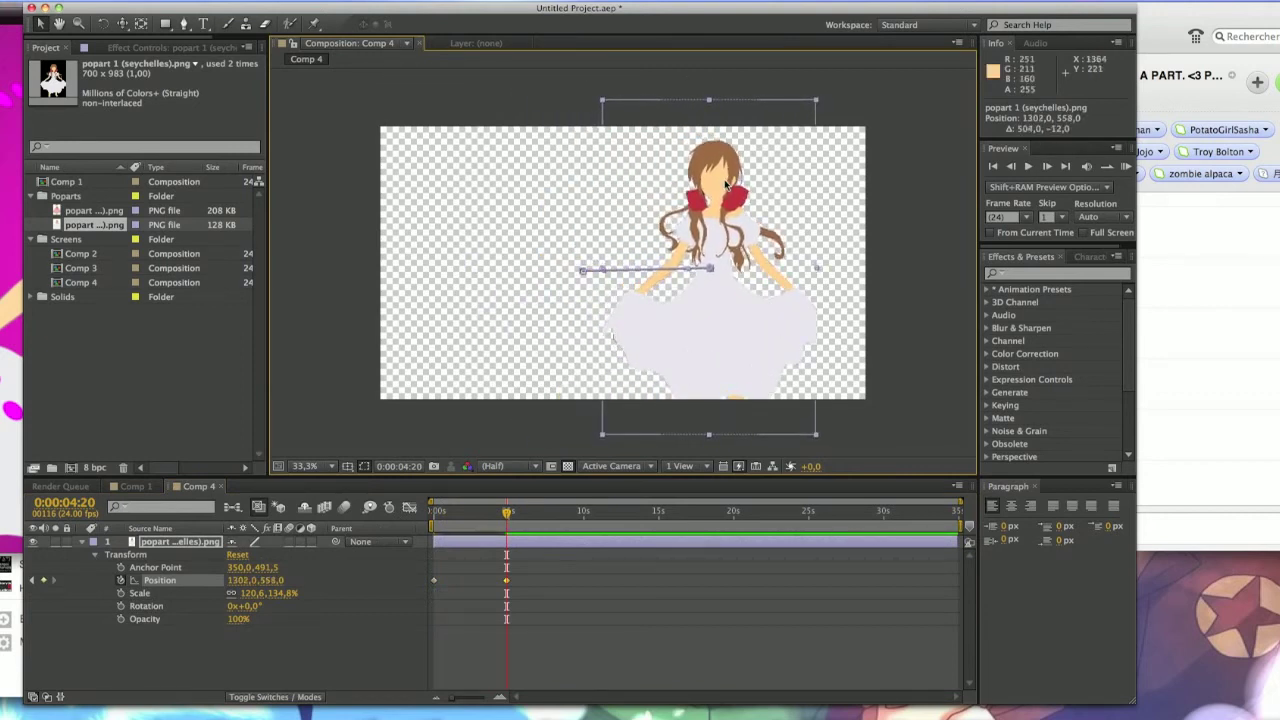
click(137, 486)
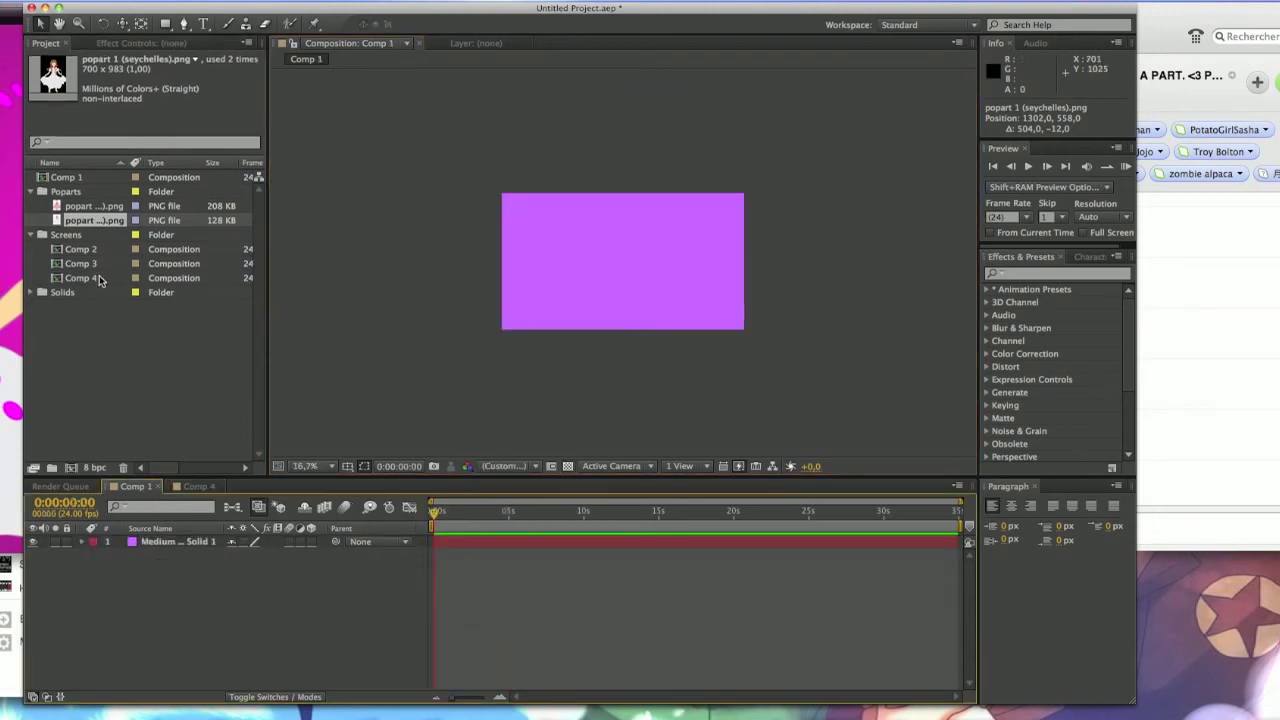
Add Comp 4 to Comp 1 above the purple solid and preview the animation.
click(99, 280)
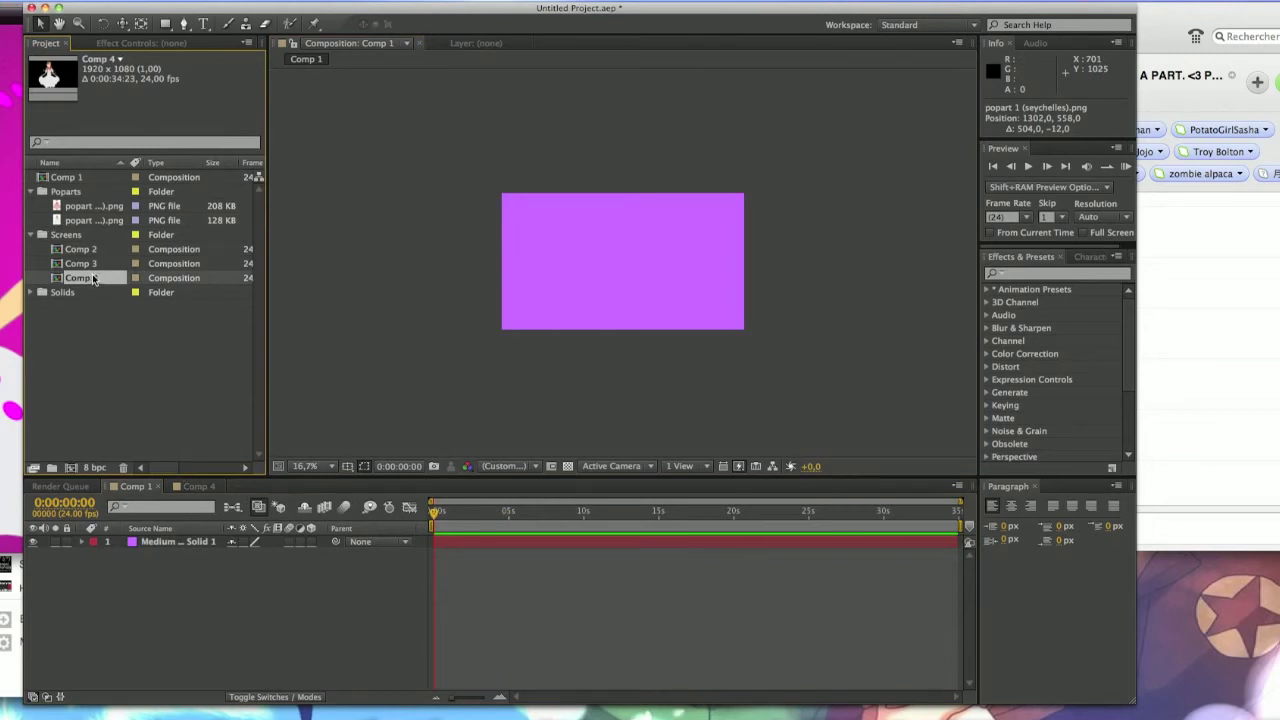
drag(93, 280, 85, 178)
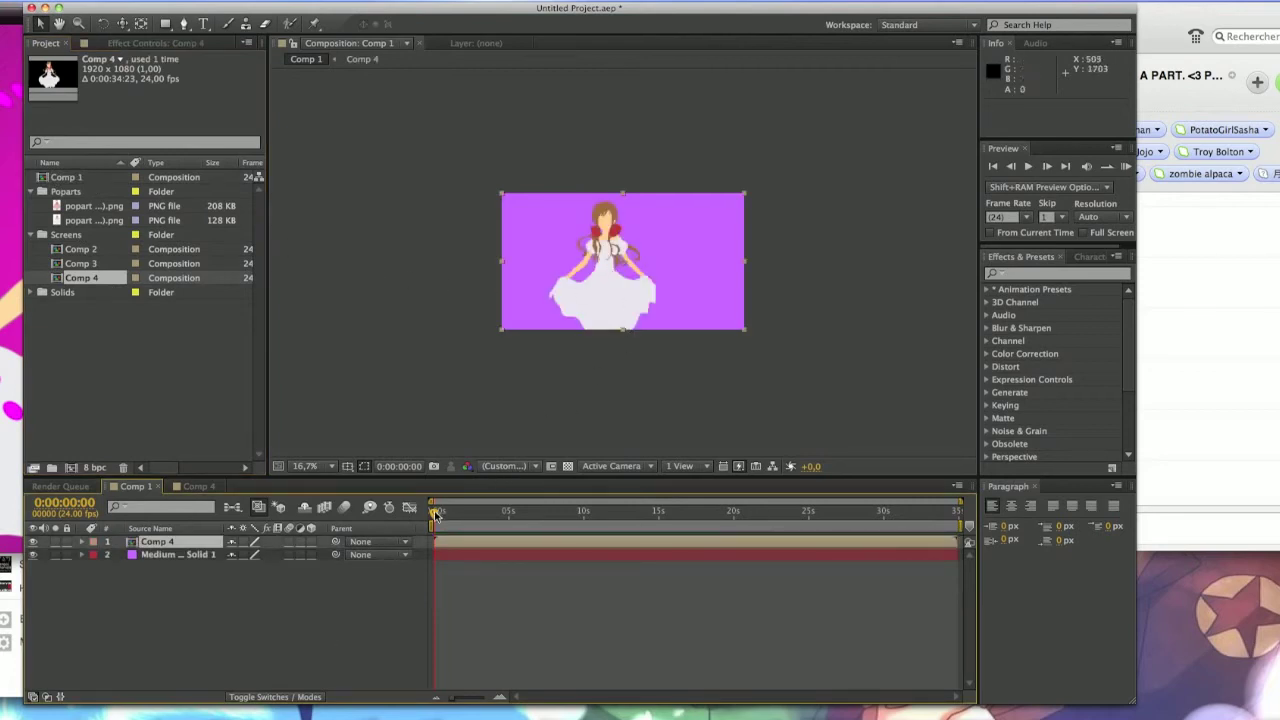
key(space)
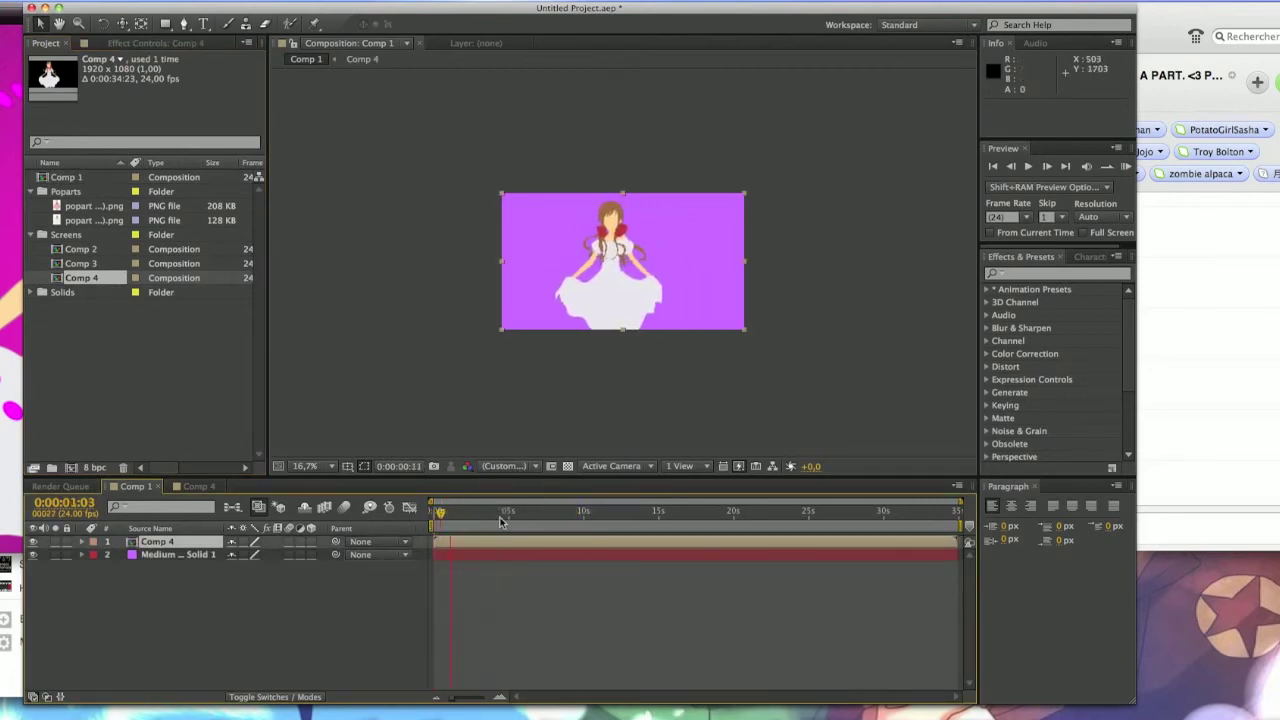
key(space)
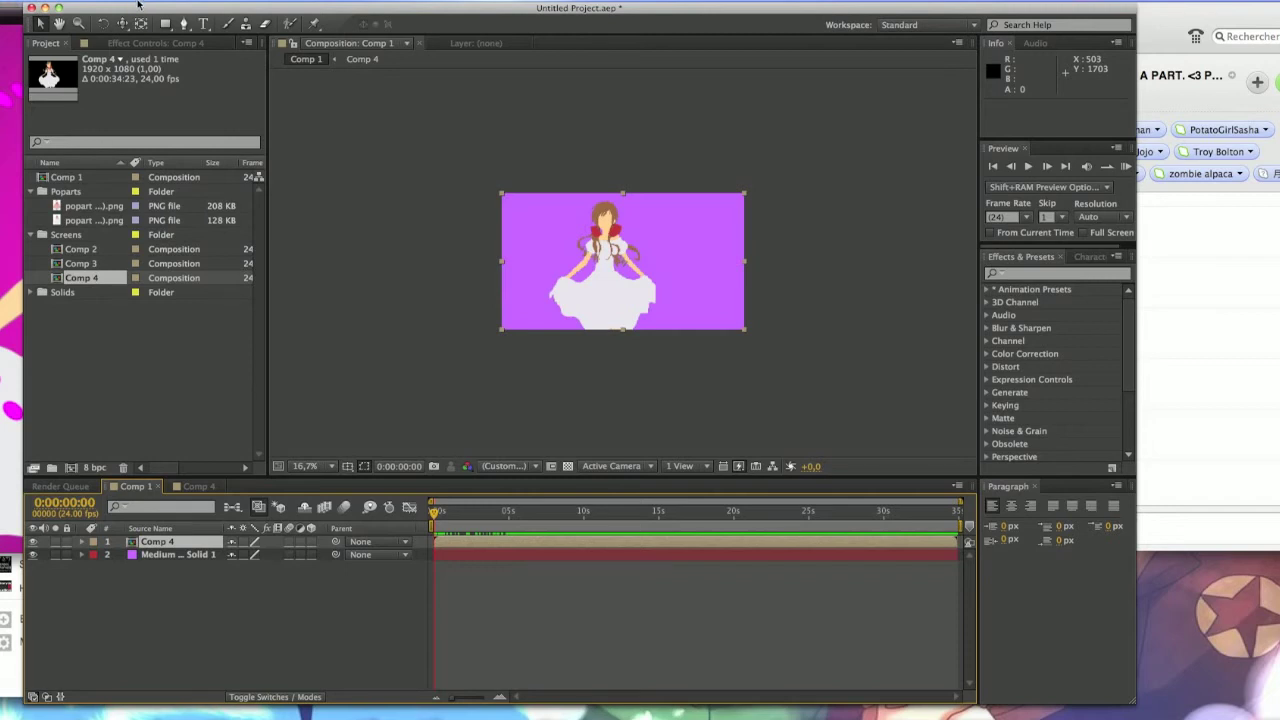
Create a new Comp 5 with a transparency grid and add the red-coated character image.
click(138, 5)
click(329, 12)
click(944, 461)
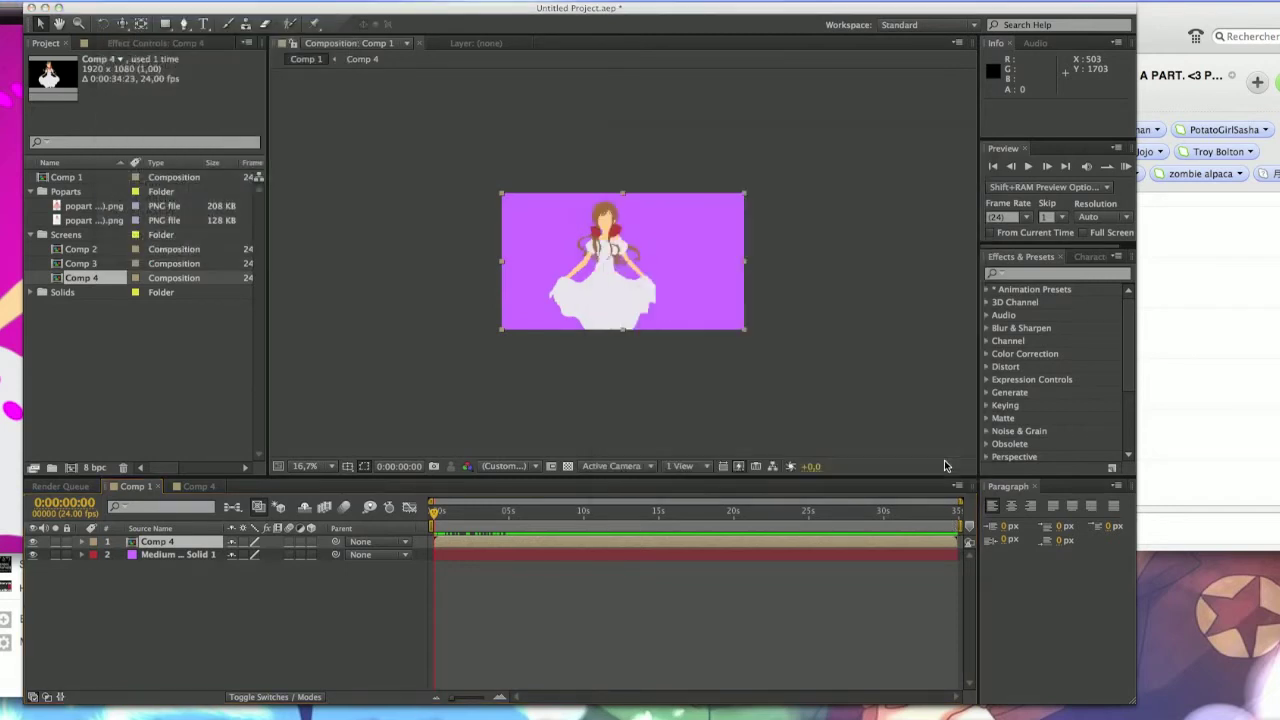
click(567, 467)
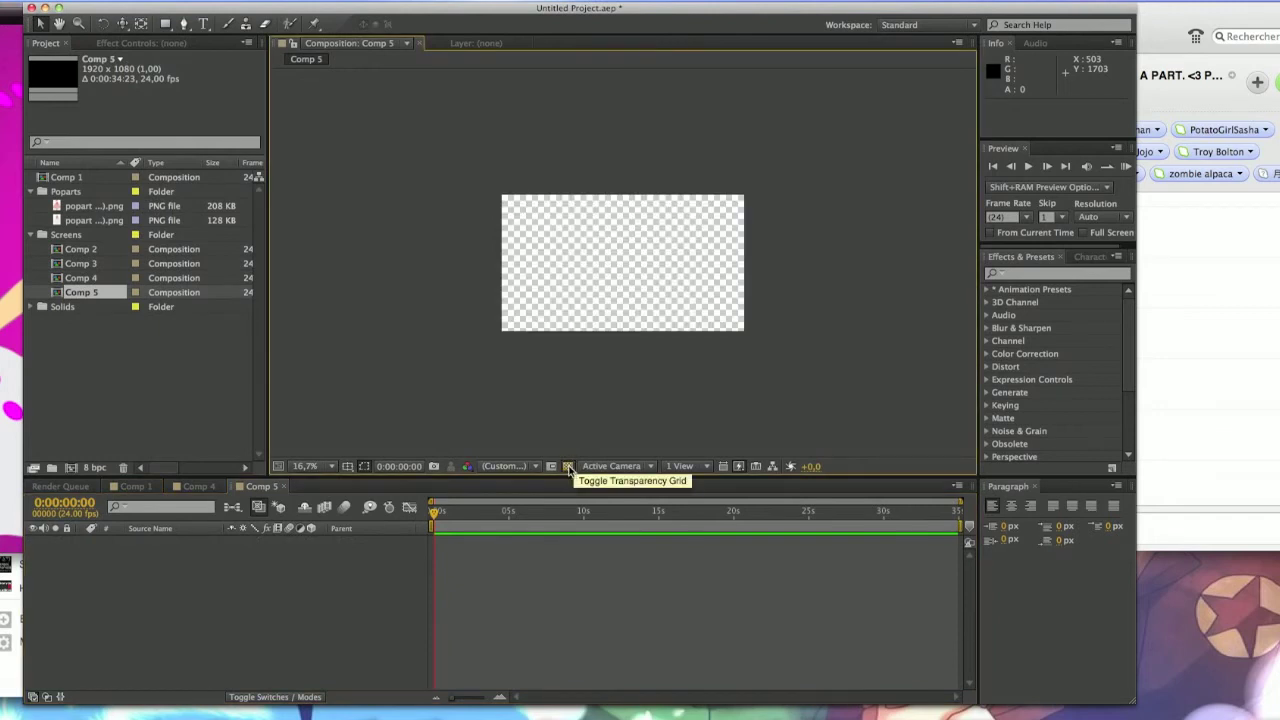
drag(72, 208, 628, 263)
Keyframe the red-coated character's Scale from 147.9,130% at 0s to 226.9,199.4% at 7:04.
key(period)
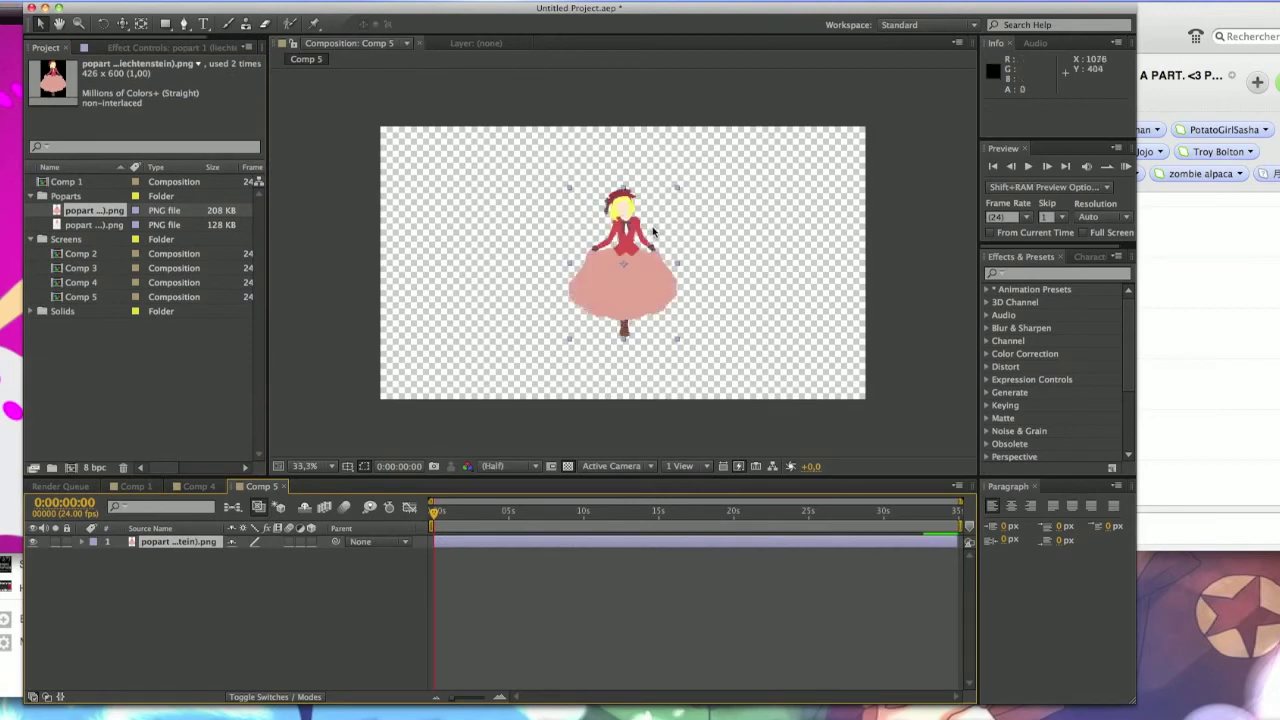
click(690, 180)
click(676, 193)
drag(672, 188, 695, 168)
click(82, 541)
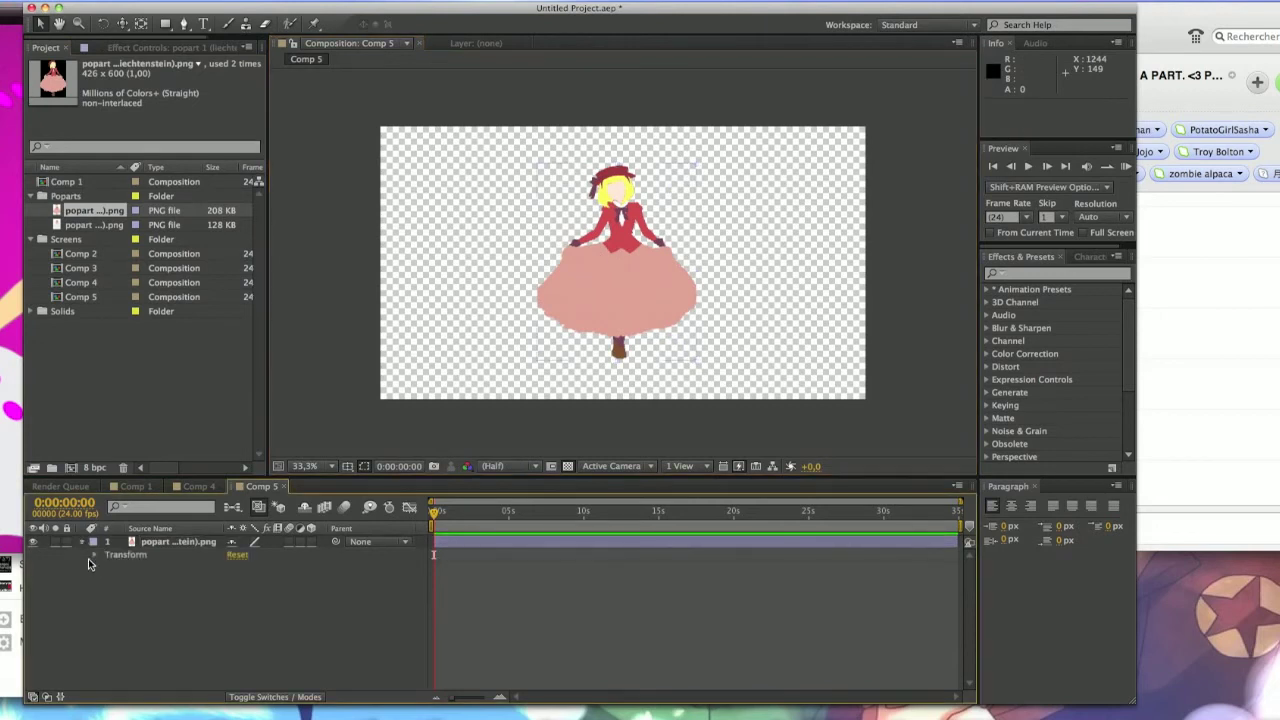
click(95, 558)
click(121, 593)
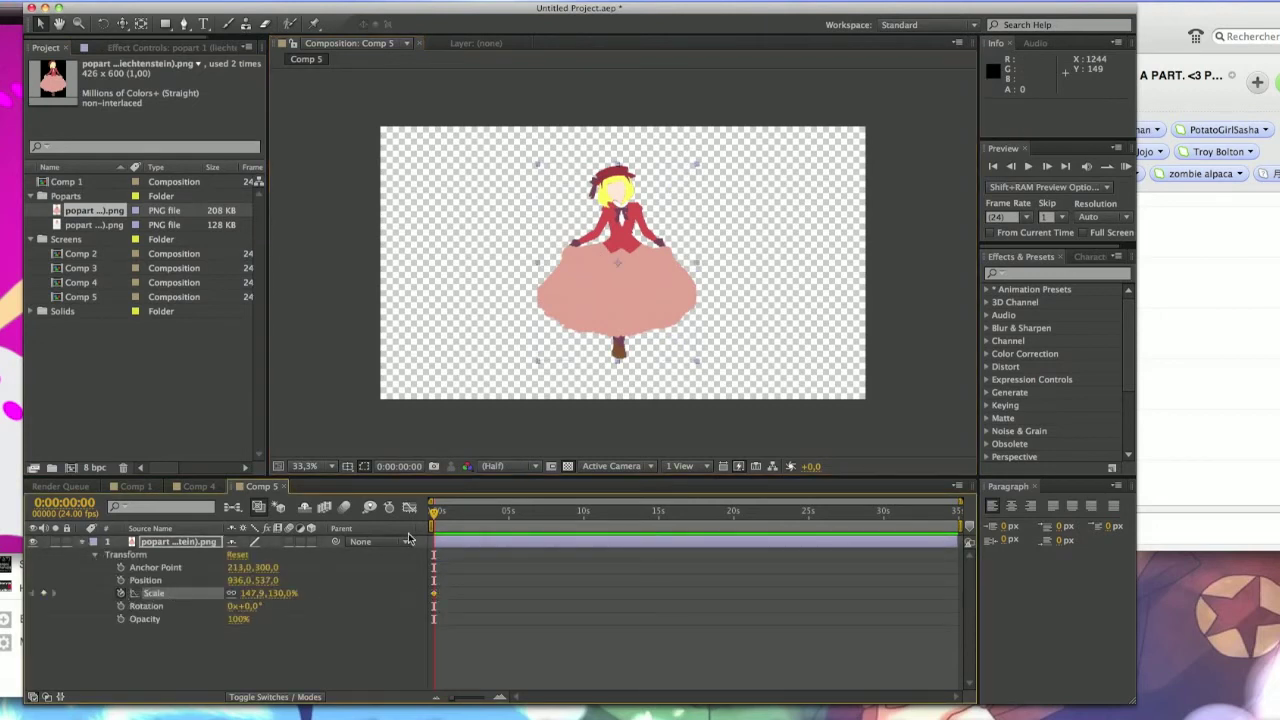
drag(449, 512, 541, 512)
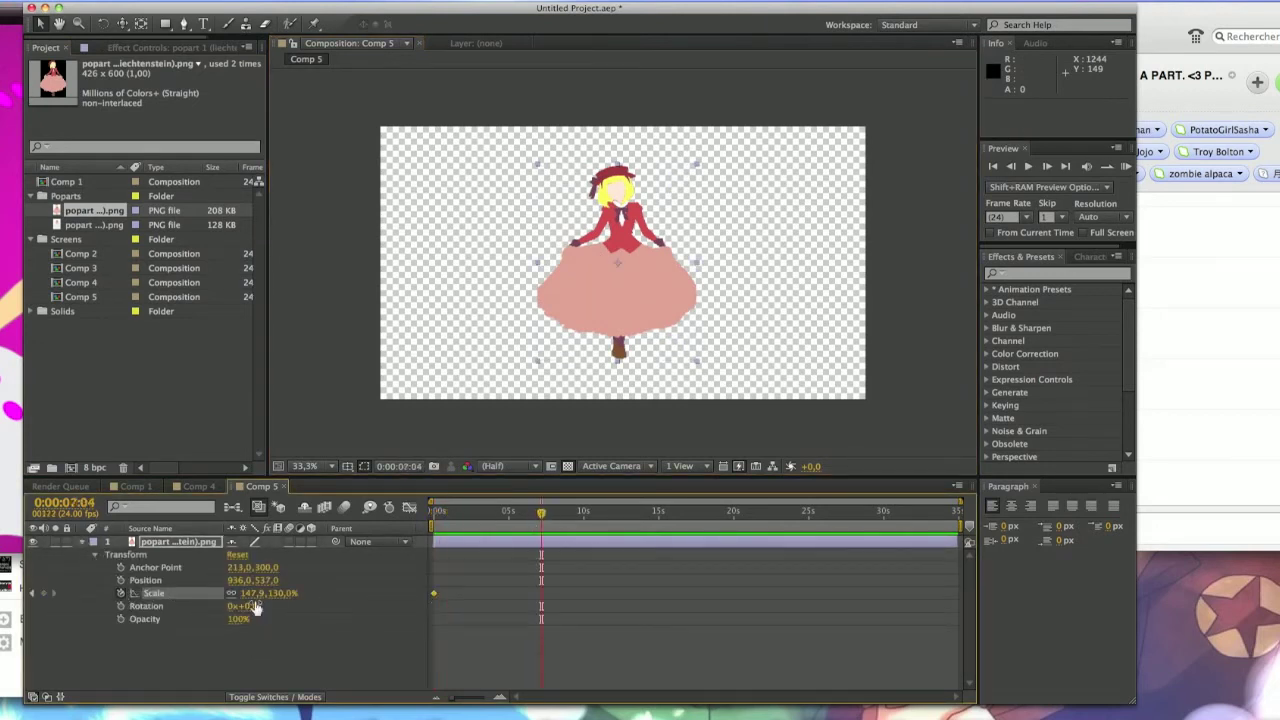
drag(245, 598, 302, 590)
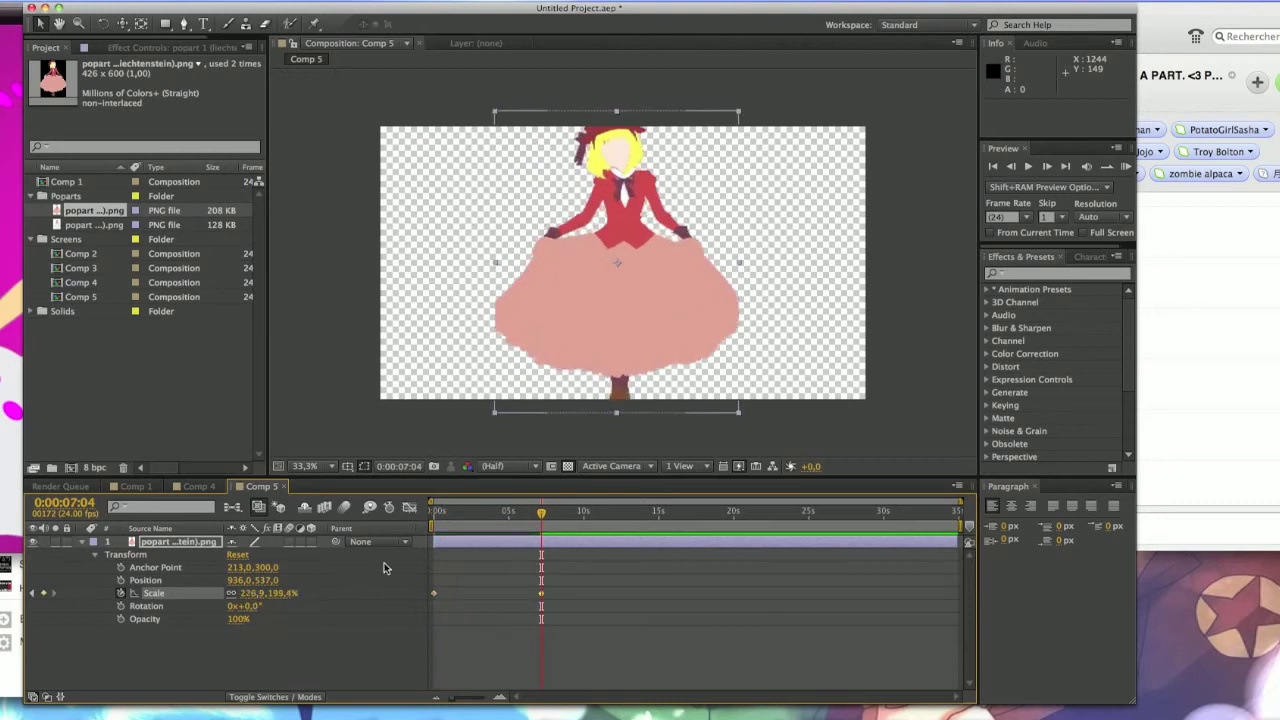
Add Comp 5 to Comp 1 as the top layer and move it off-frame to the lower right.
click(144, 486)
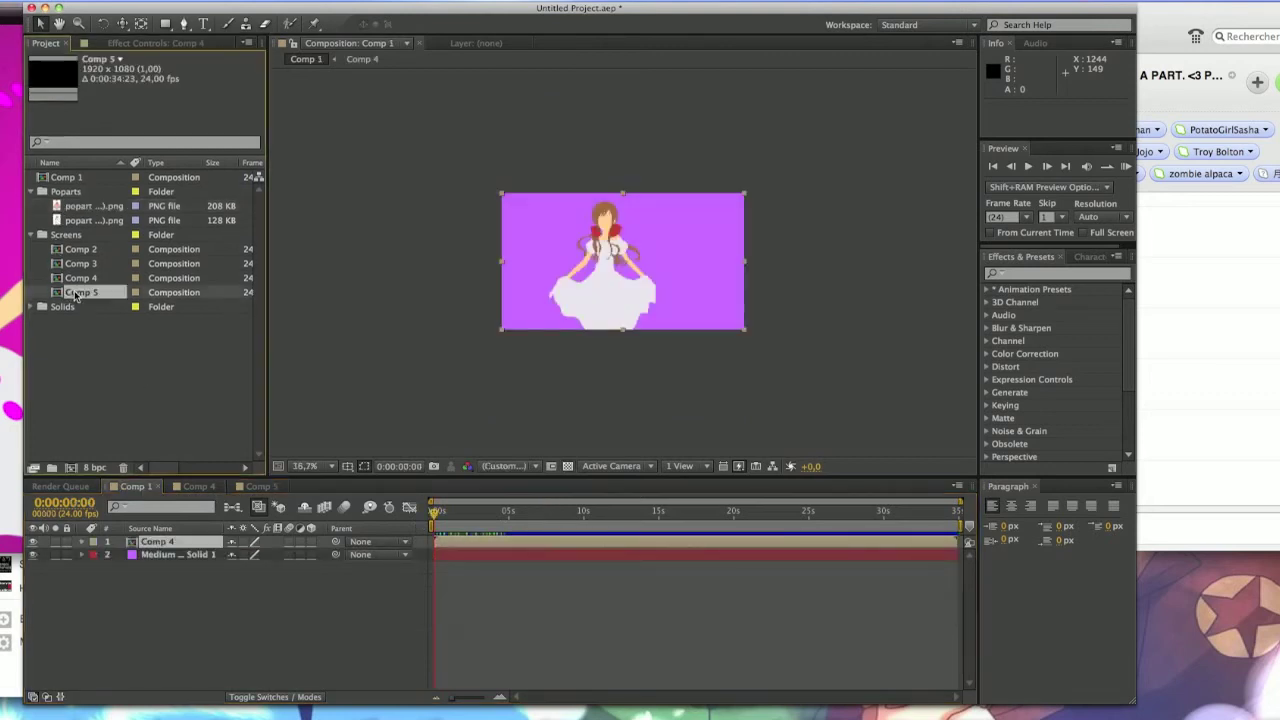
drag(75, 294, 70, 180)
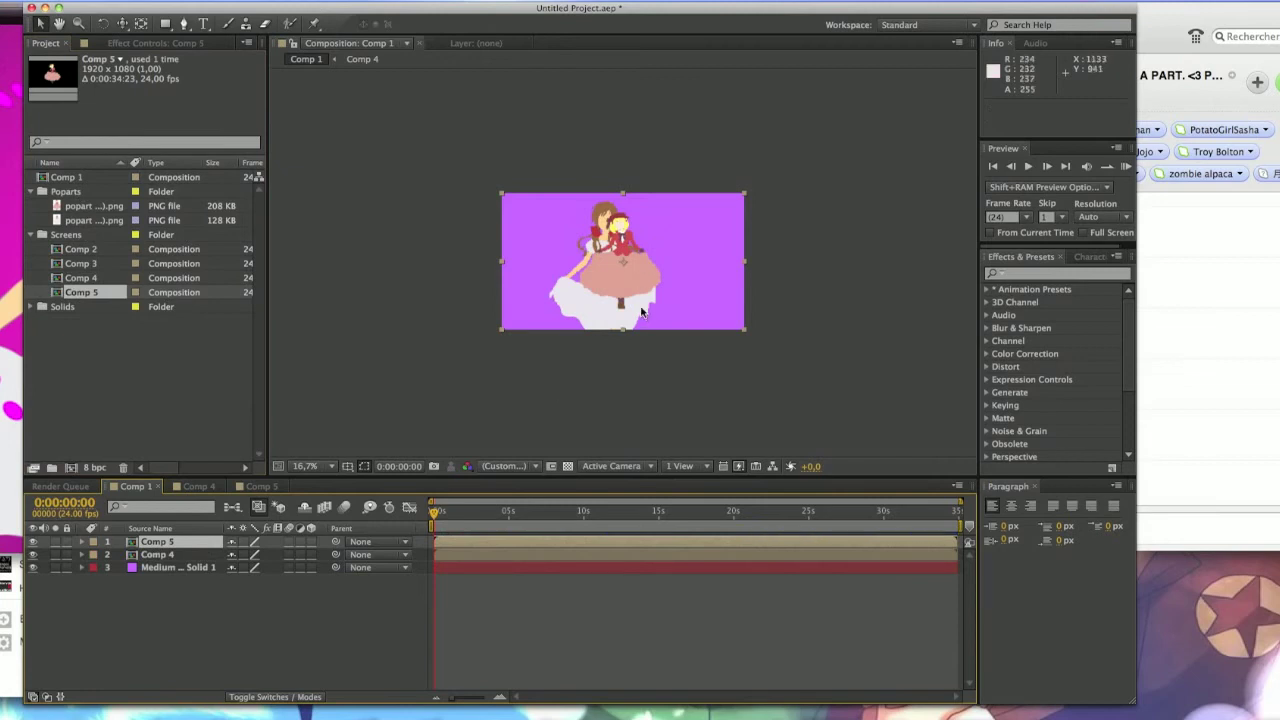
drag(626, 266, 671, 272)
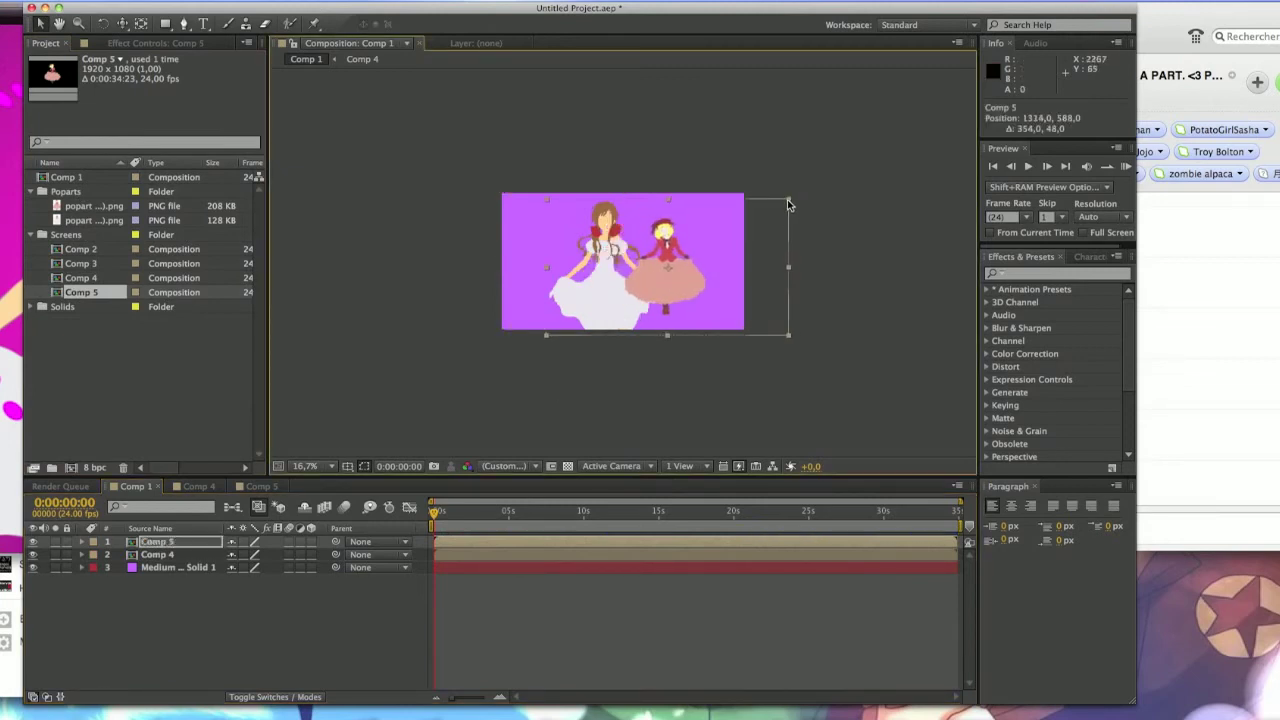
drag(650, 272, 759, 346)
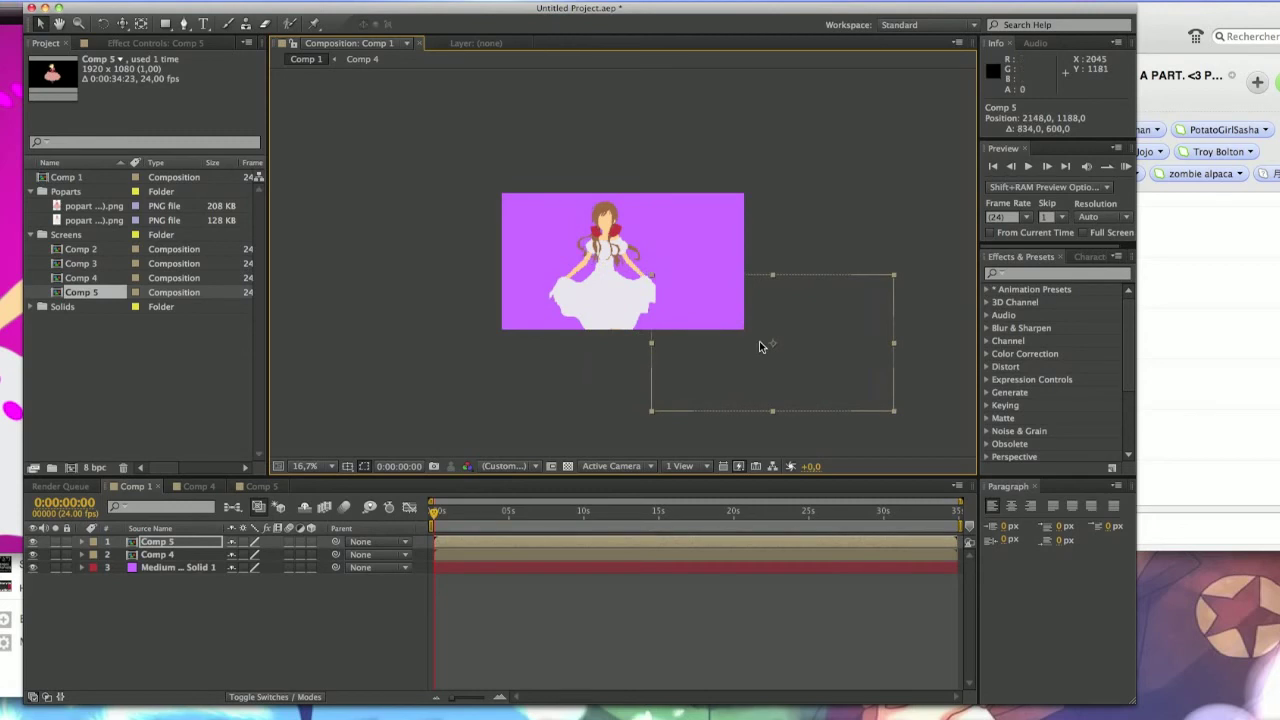
drag(763, 326, 719, 313)
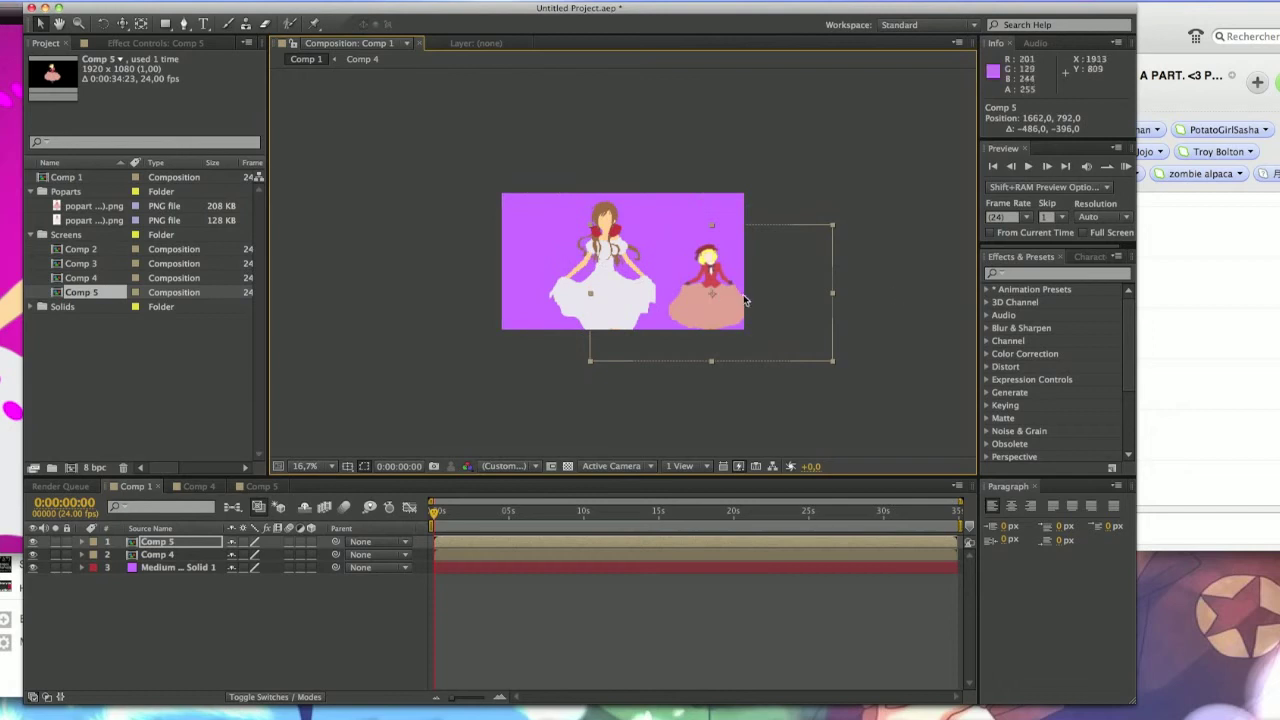
drag(759, 292, 832, 361)
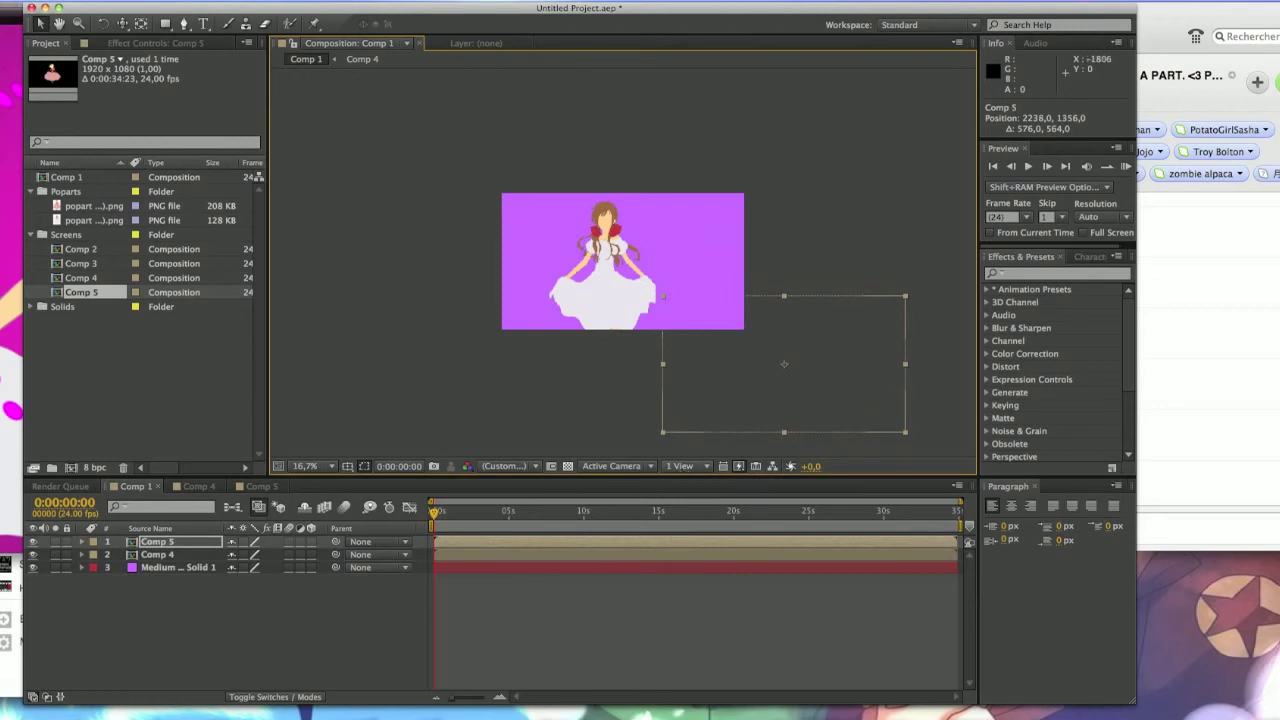
Add a two-node Camera 1 with the 50mm preset to Comp 1.
click(199, 4)
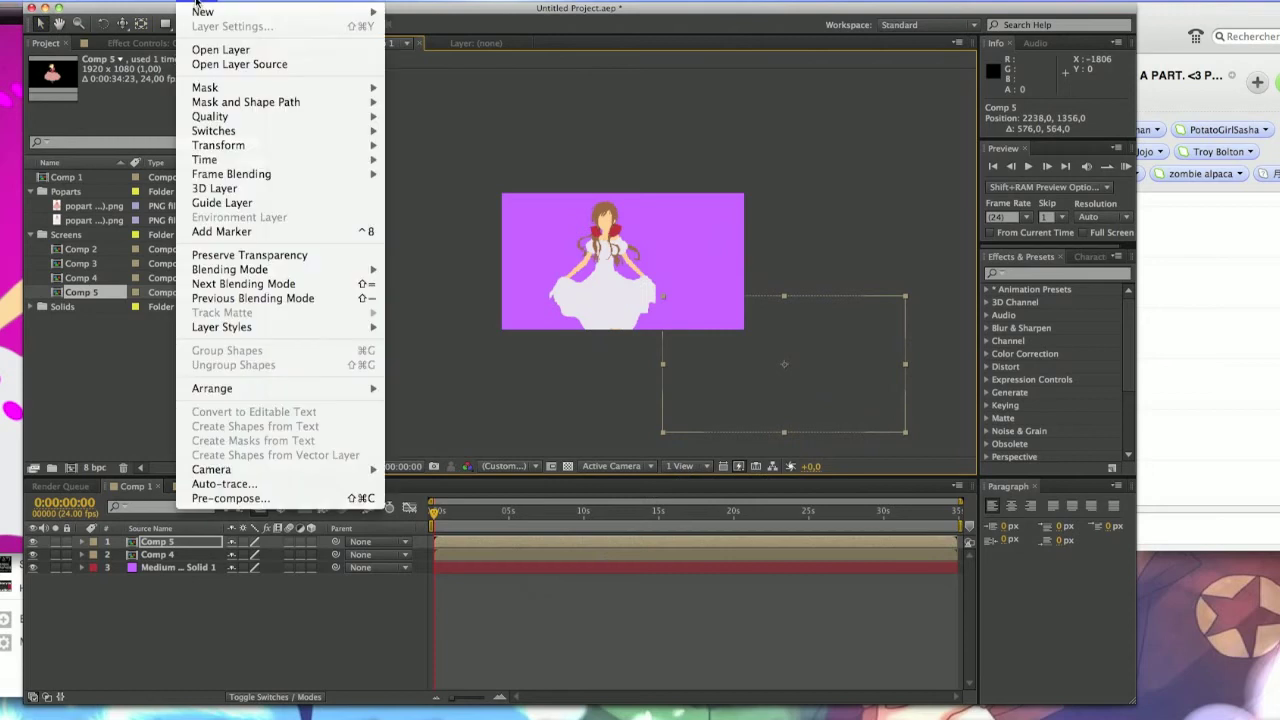
mouse_move(237, 12)
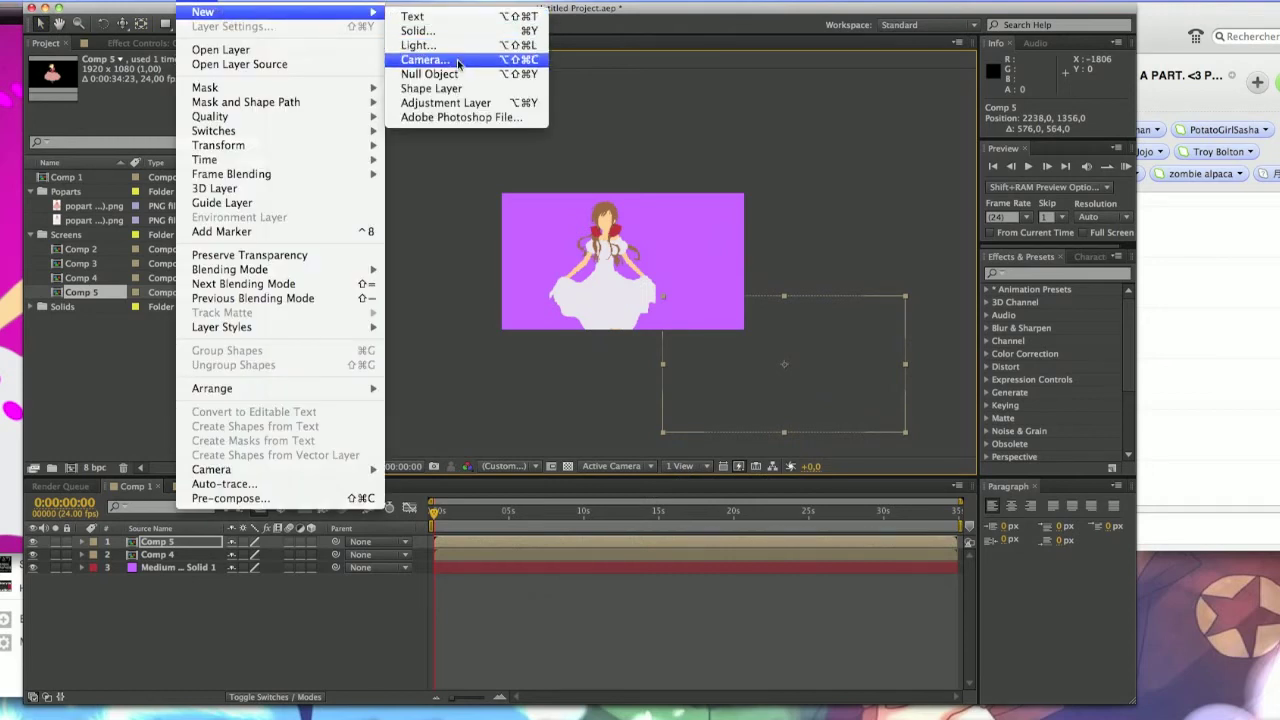
click(457, 62)
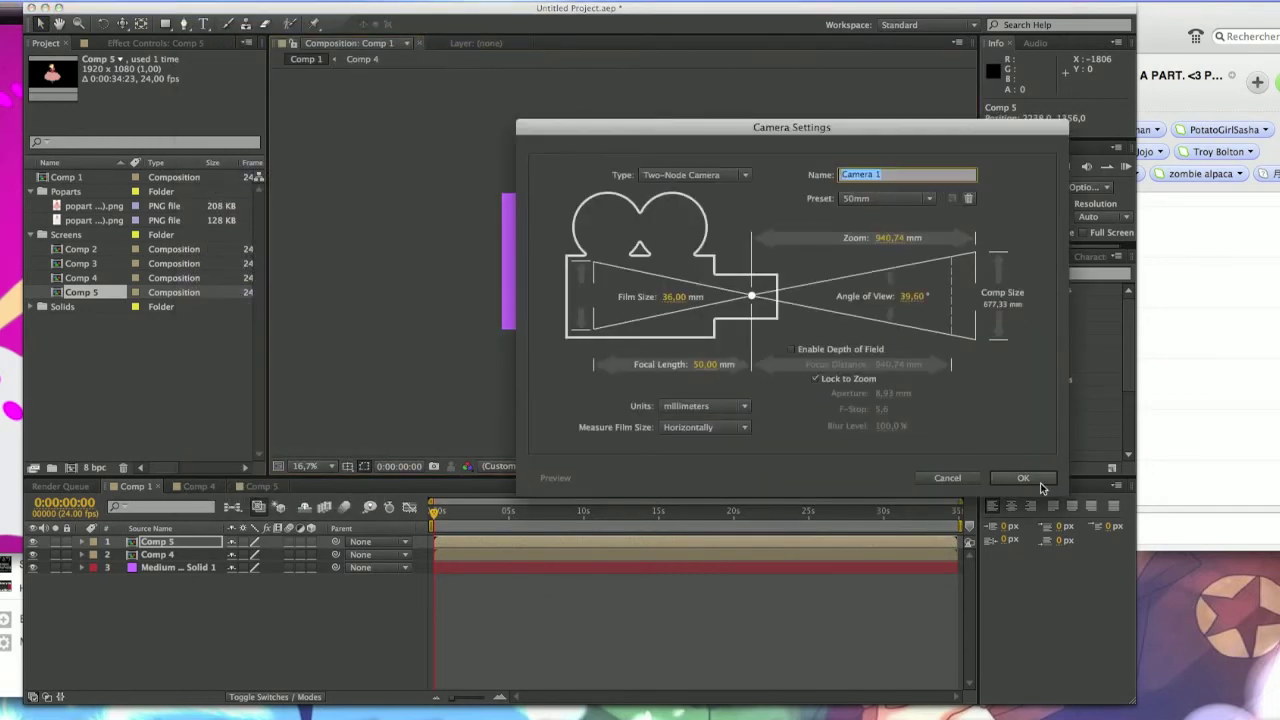
click(1024, 478)
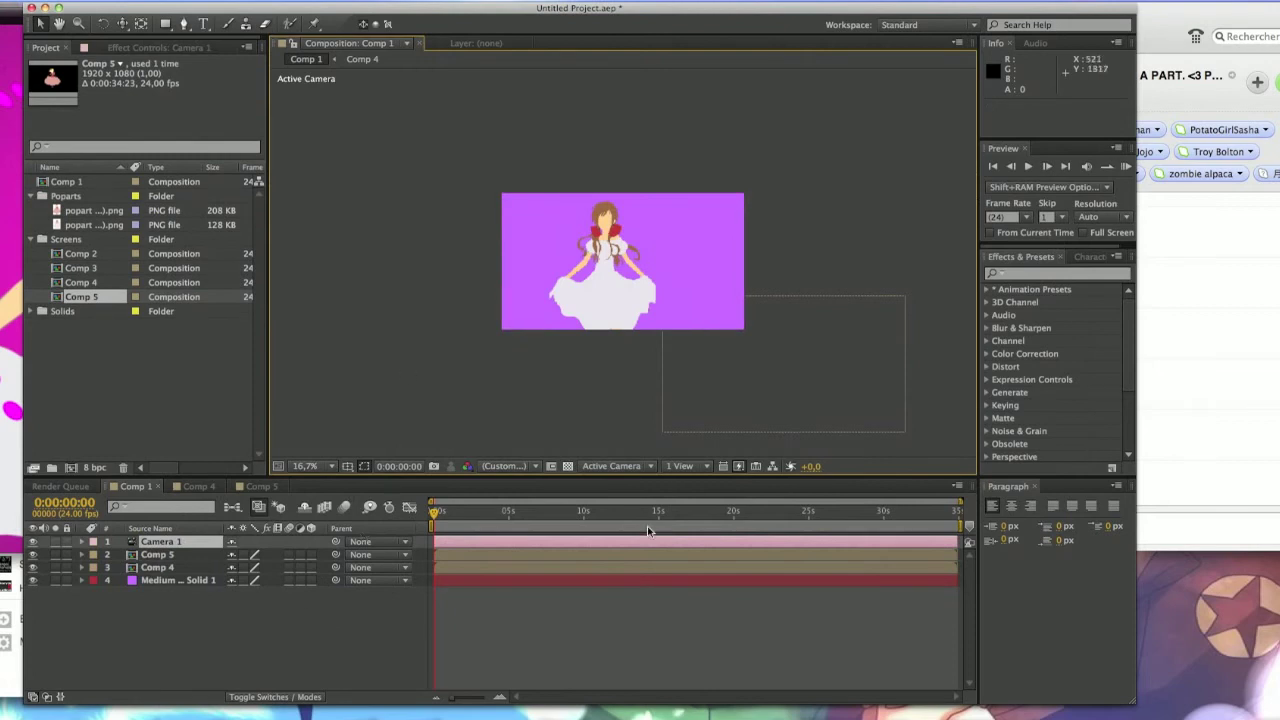
click(539, 580)
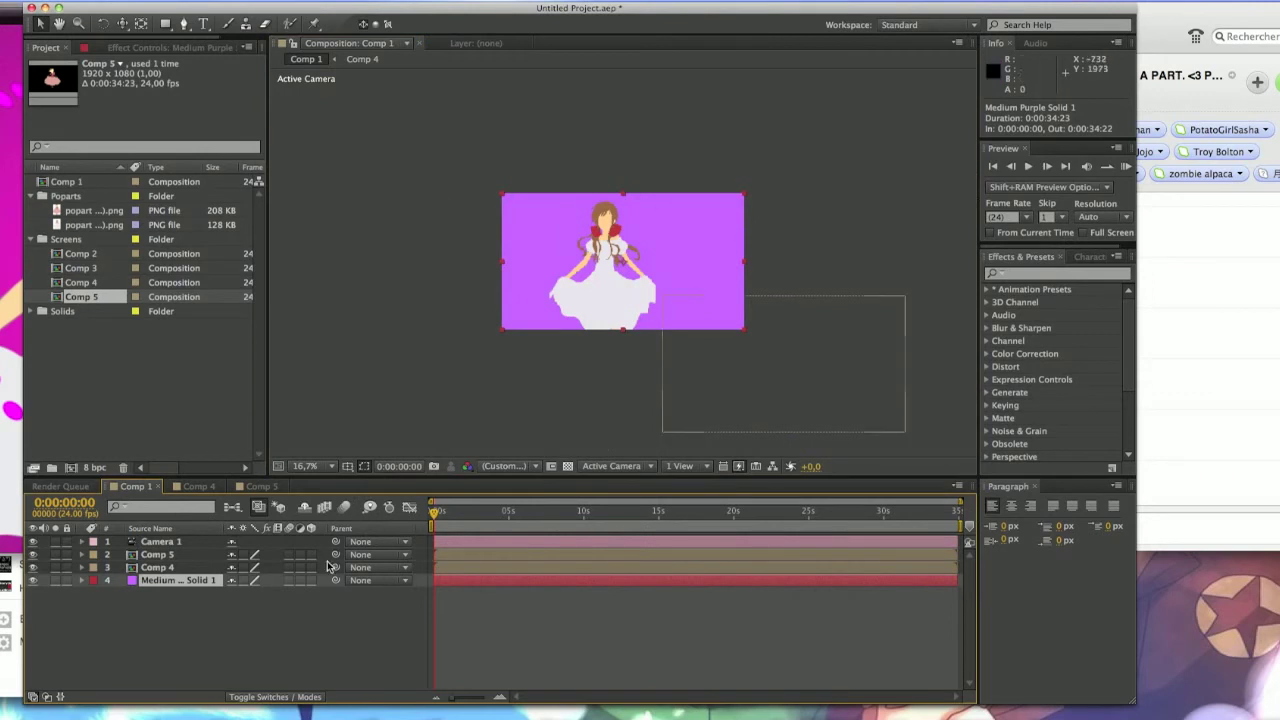
mouse_move(535, 264)
mouse_down()
mouse_move(568, 237)
mouse_move(476, 243)
mouse_move(561, 238)
mouse_move(526, 243)
mouse_move(536, 271)
mouse_up()
key(Return)
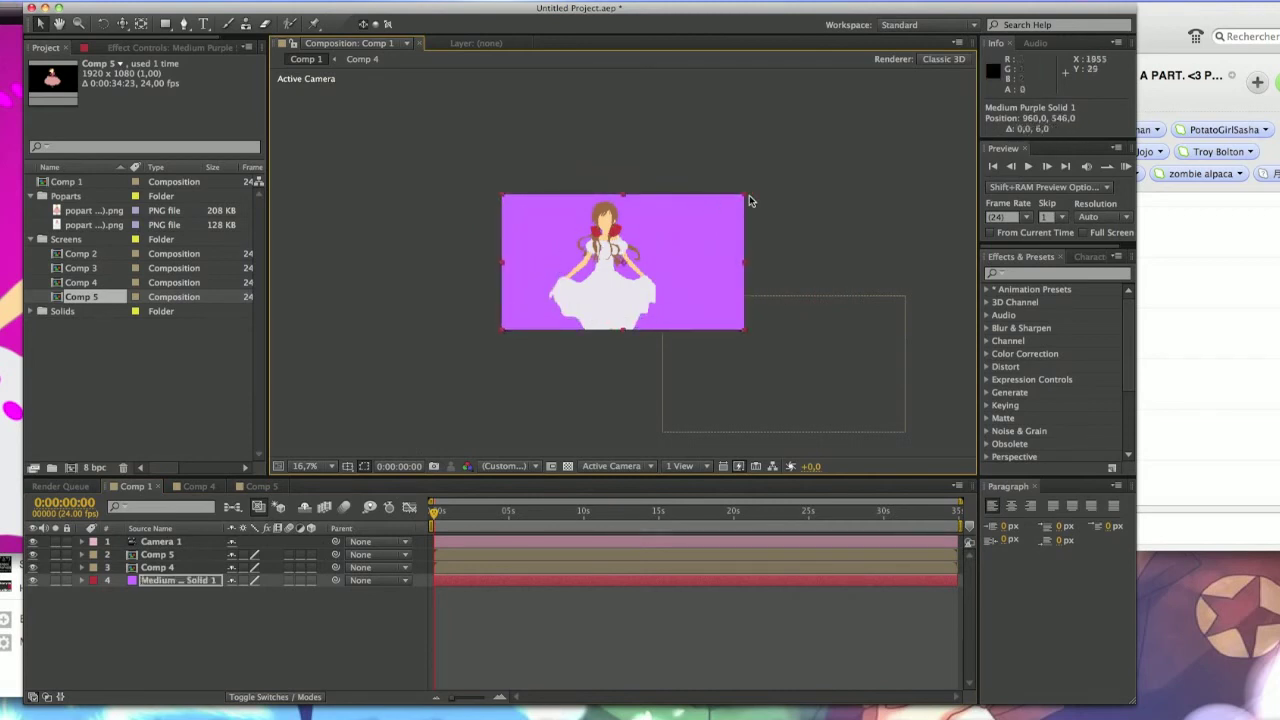
drag(745, 198, 897, 117)
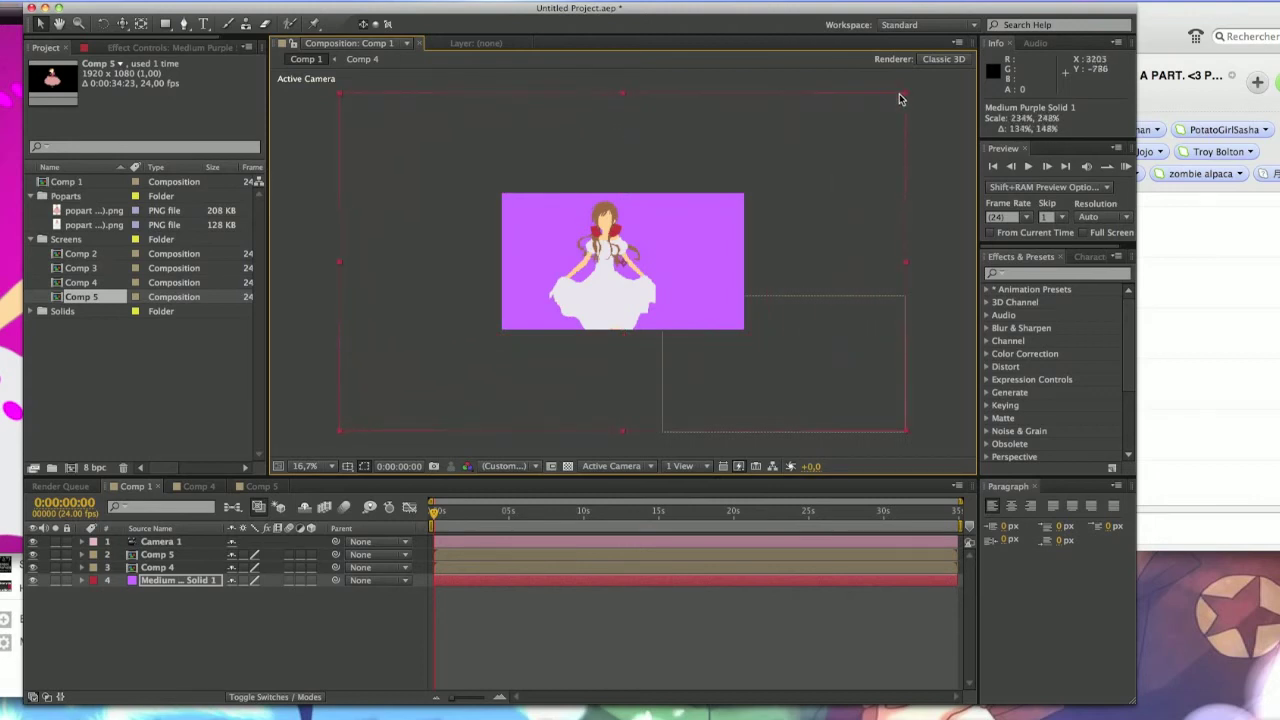
mouse_move(399, 178)
mouse_down()
mouse_move(518, 120)
mouse_move(536, 150)
mouse_move(446, 180)
mouse_move(356, 180)
mouse_move(337, 200)
mouse_move(400, 214)
mouse_move(523, 163)
mouse_move(432, 153)
mouse_move(401, 167)
mouse_up()
key(super+z)
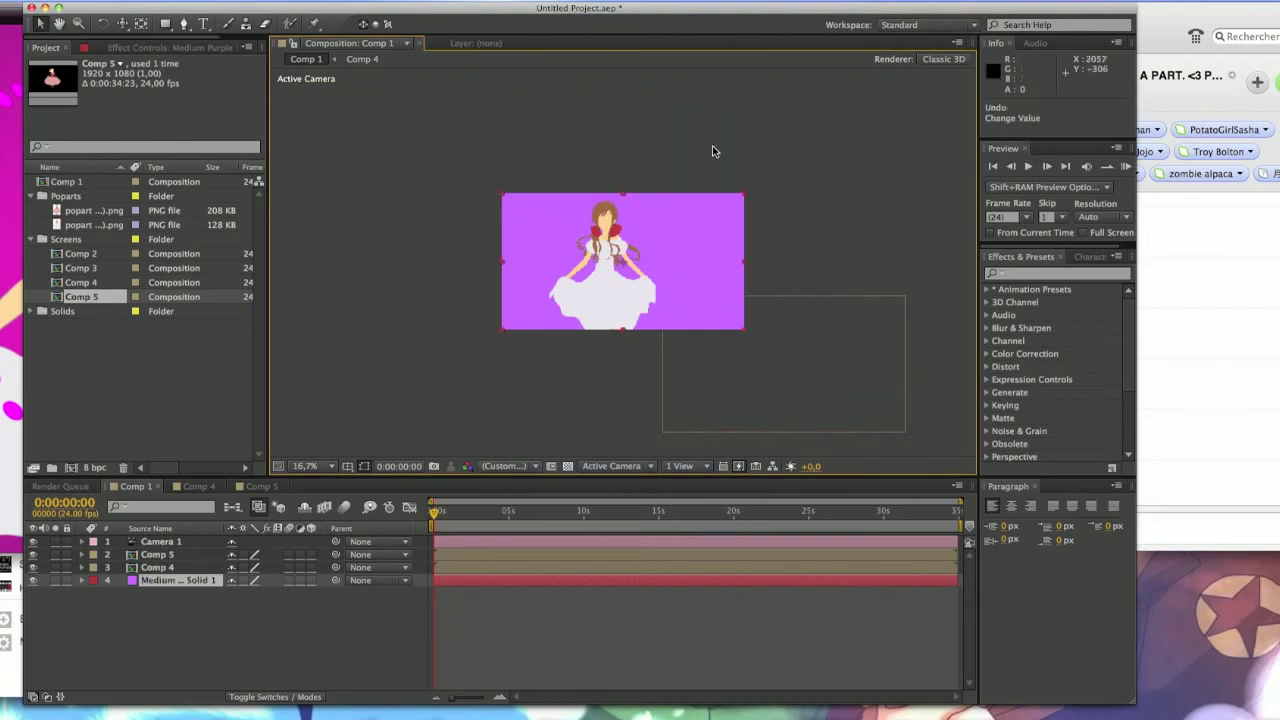
Make Comp 5 a 3D layer and keyframe Camera 1's Point of Interest, Position, Orientation and X/Y/Z Rotation at 0s.
click(474, 541)
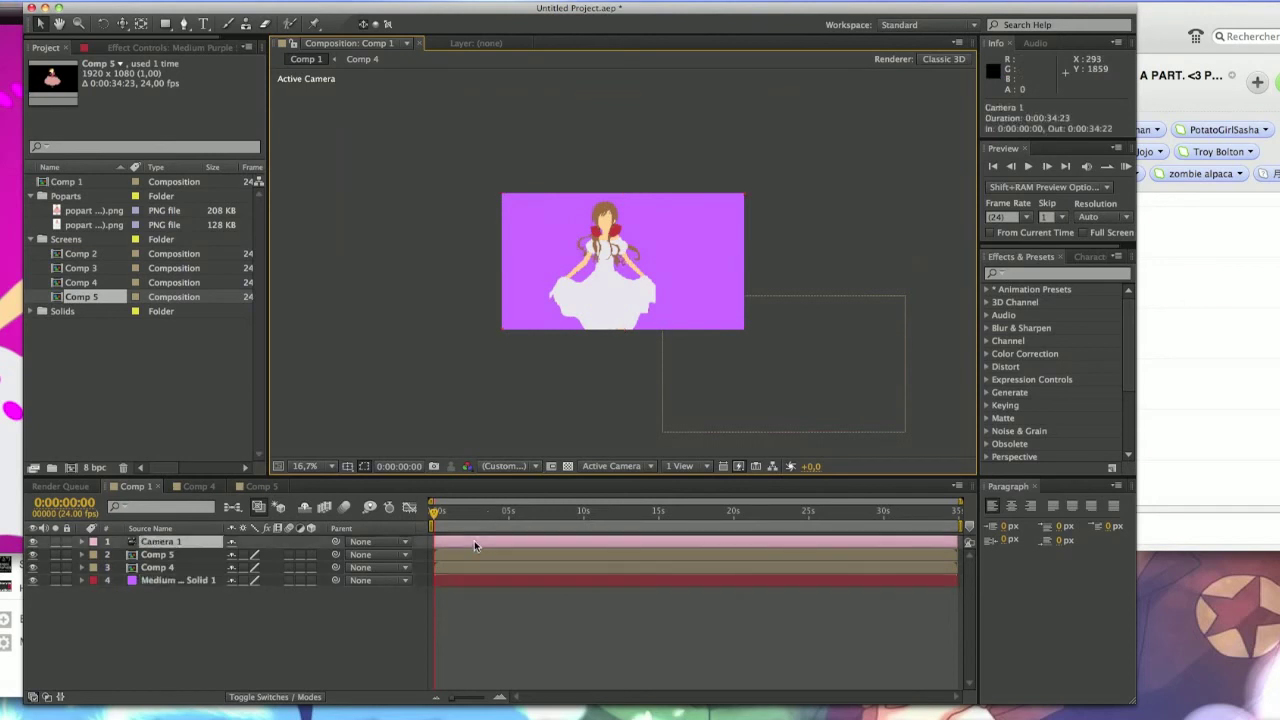
click(311, 554)
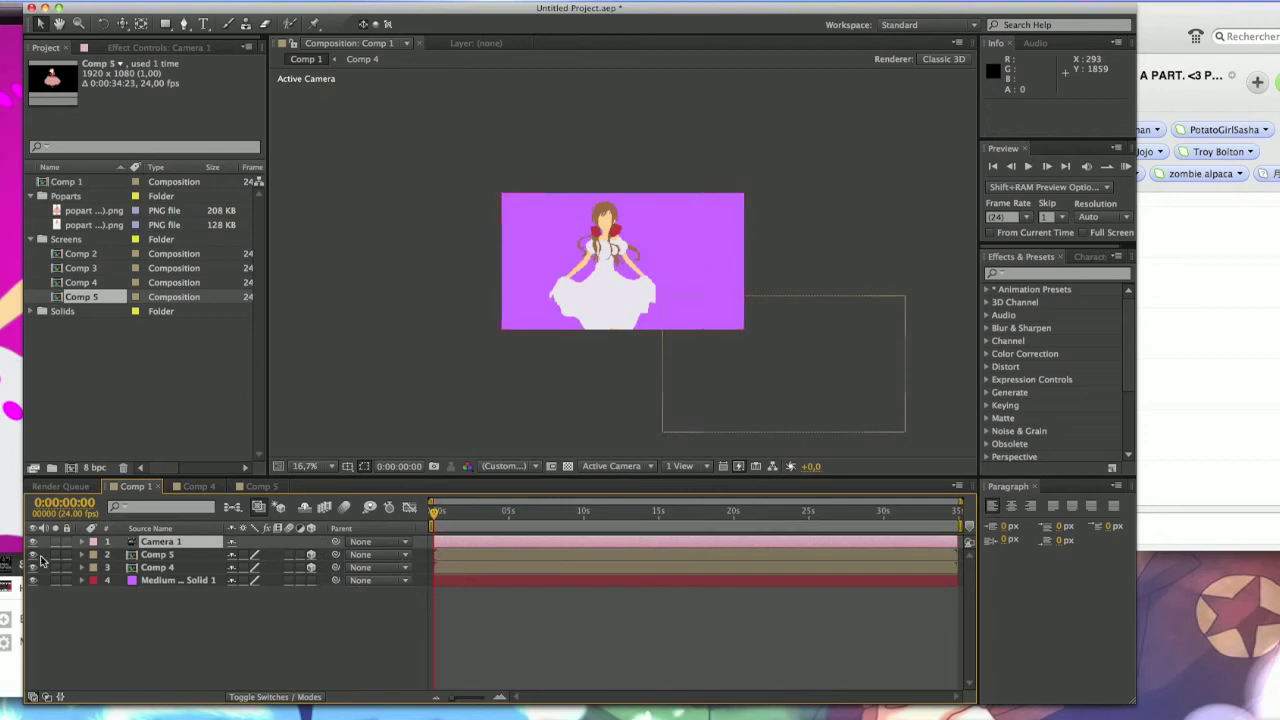
click(82, 541)
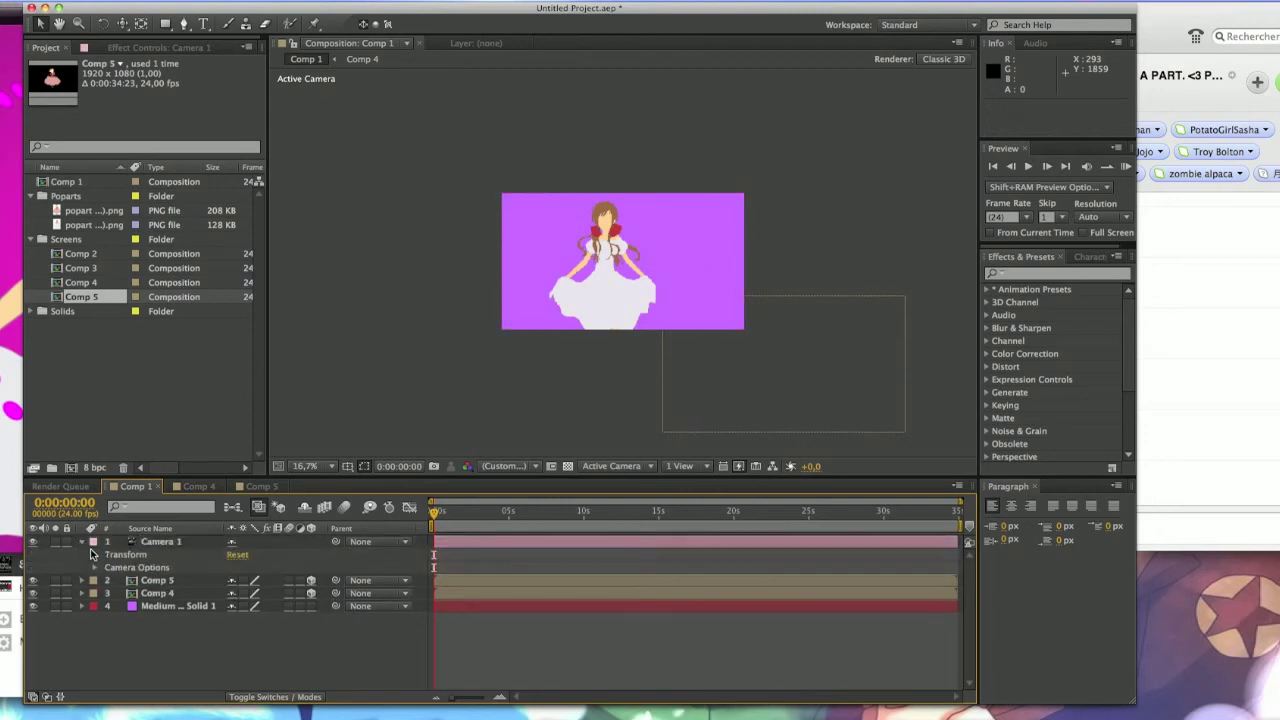
click(94, 555)
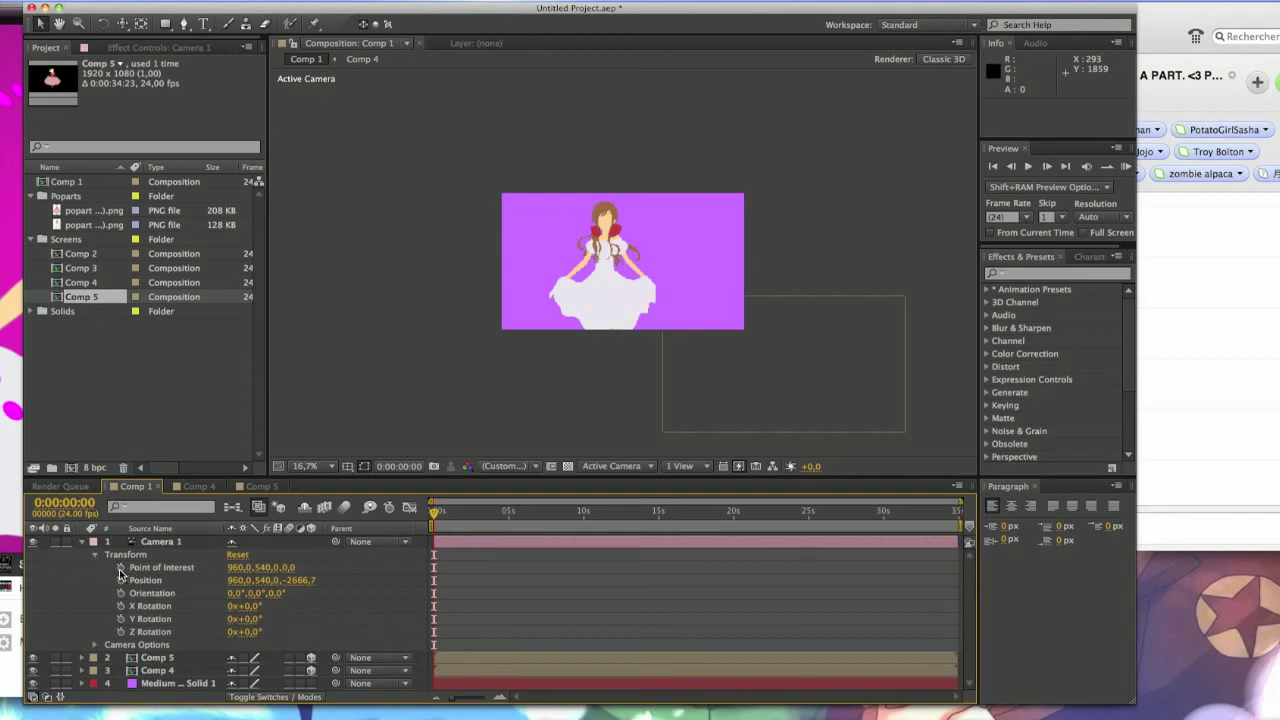
click(121, 567)
click(121, 580)
click(121, 593)
click(121, 606)
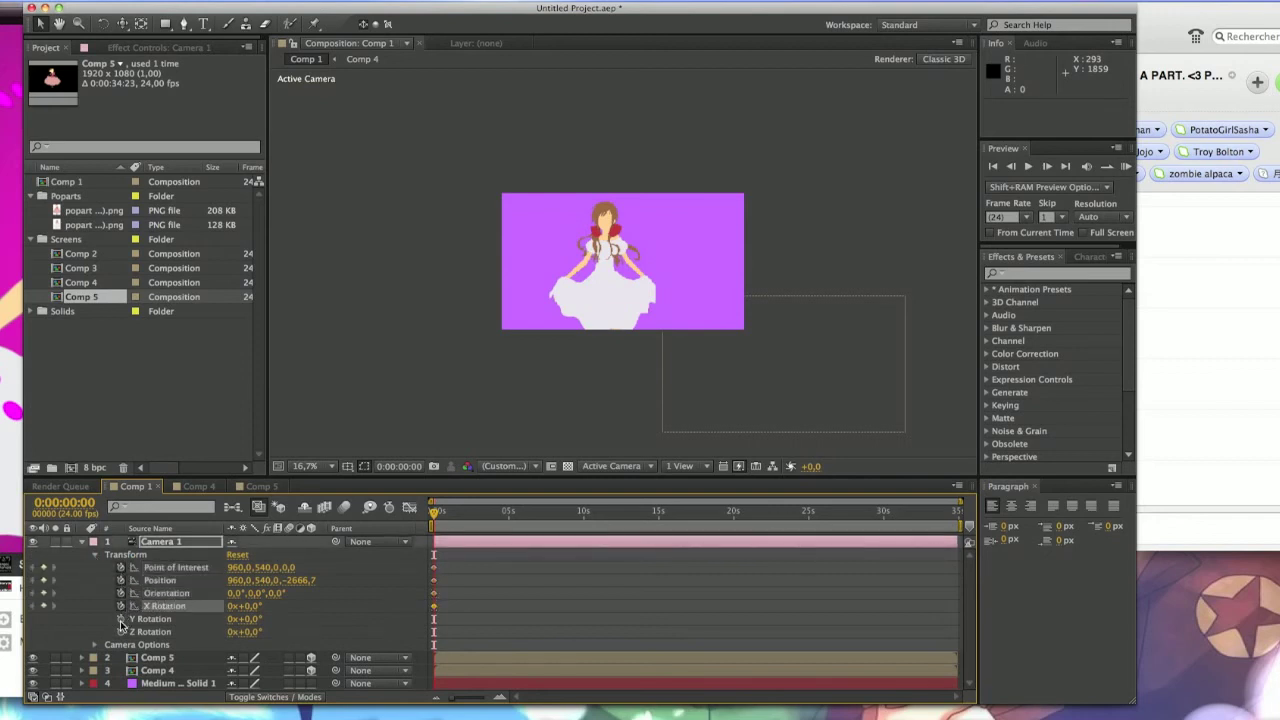
click(121, 619)
click(121, 632)
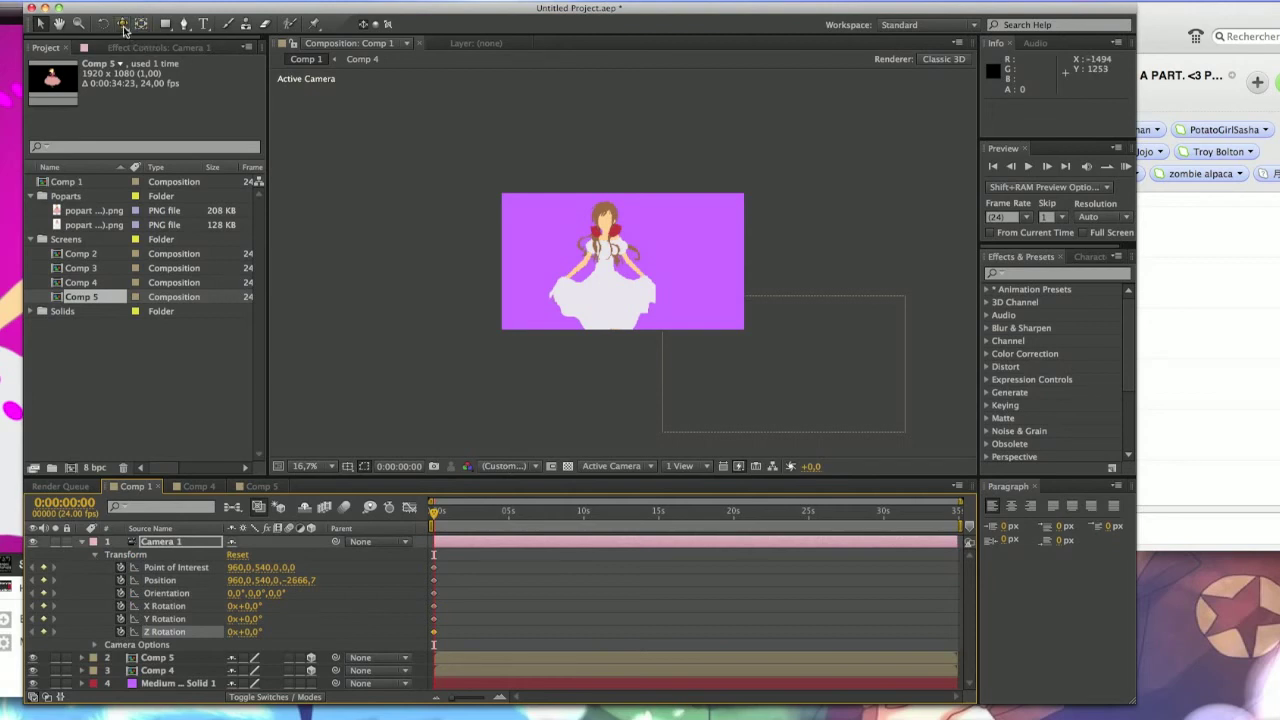
Orbit, pan and dolly Camera 1 to frame the white-dress character at Position 872.3, 408.8, -1481.5.
drag(123, 23, 220, 47)
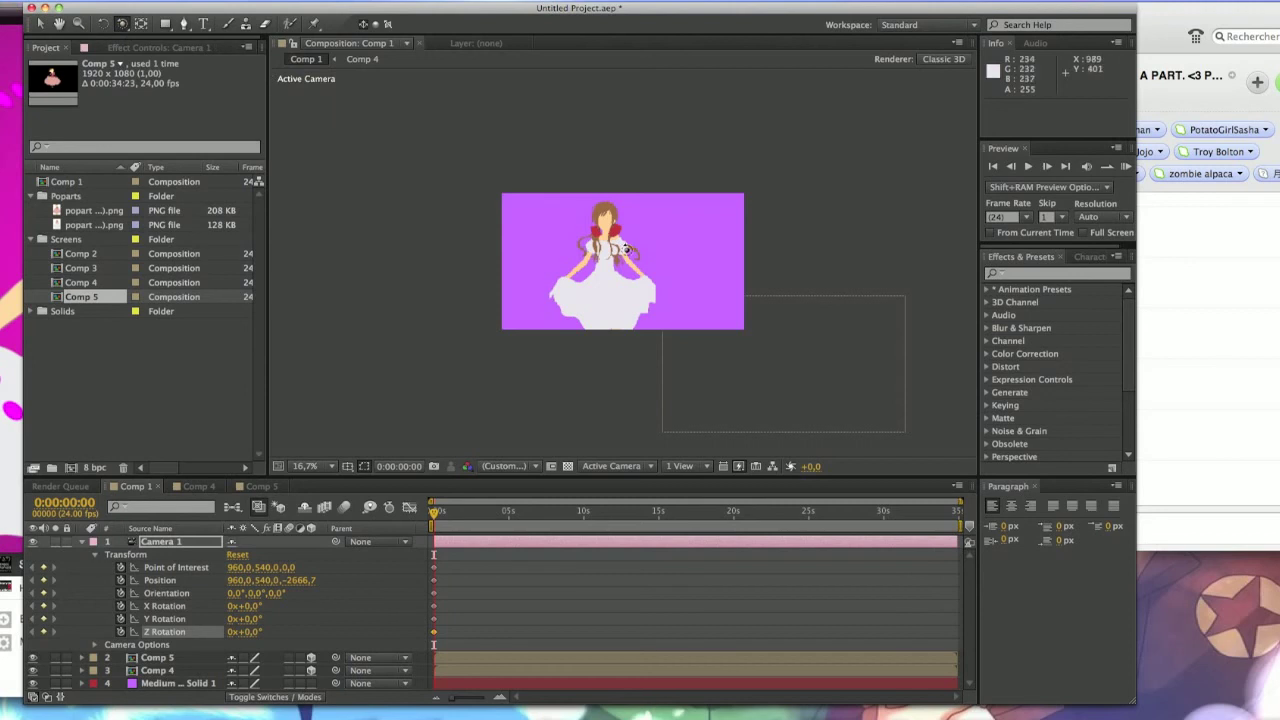
mouse_move(627, 266)
mouse_down()
mouse_move(640, 249)
mouse_move(619, 271)
mouse_up()
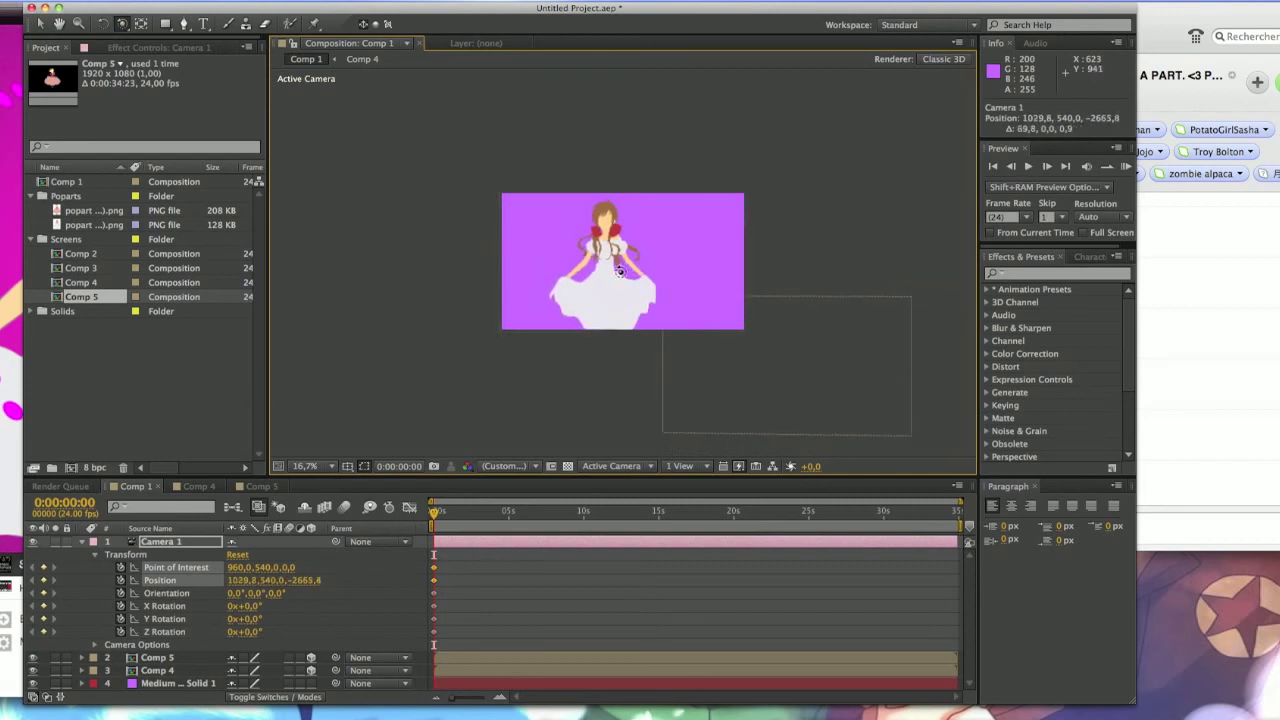
click(121, 22)
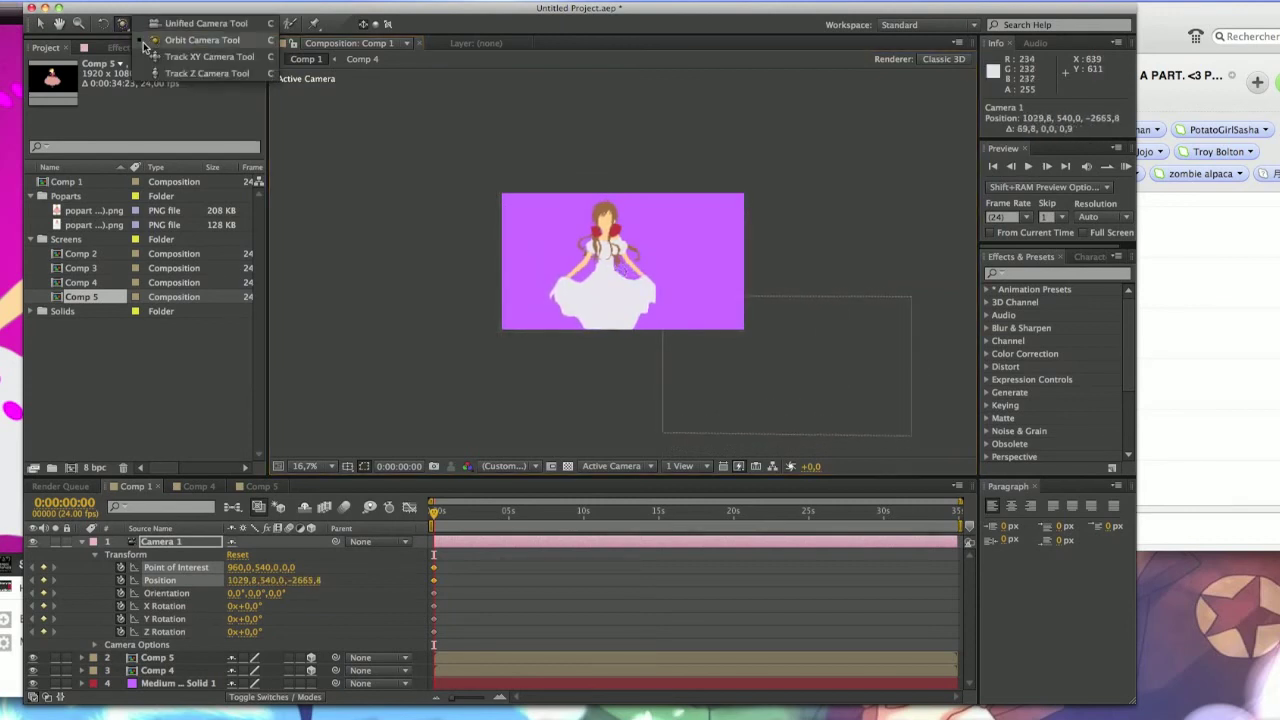
click(176, 62)
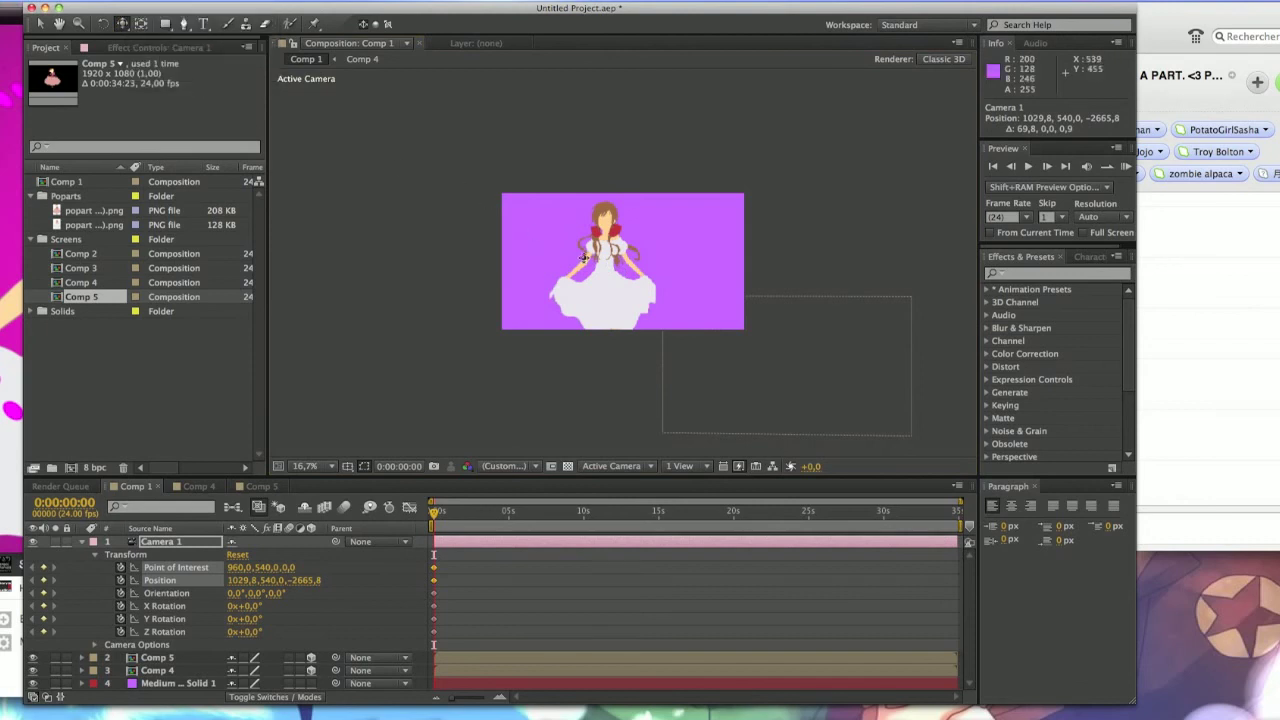
mouse_move(672, 281)
mouse_down()
mouse_move(610, 262)
mouse_move(529, 206)
mouse_move(601, 206)
mouse_move(686, 257)
mouse_move(666, 271)
mouse_move(523, 266)
mouse_move(508, 198)
mouse_move(674, 286)
mouse_up()
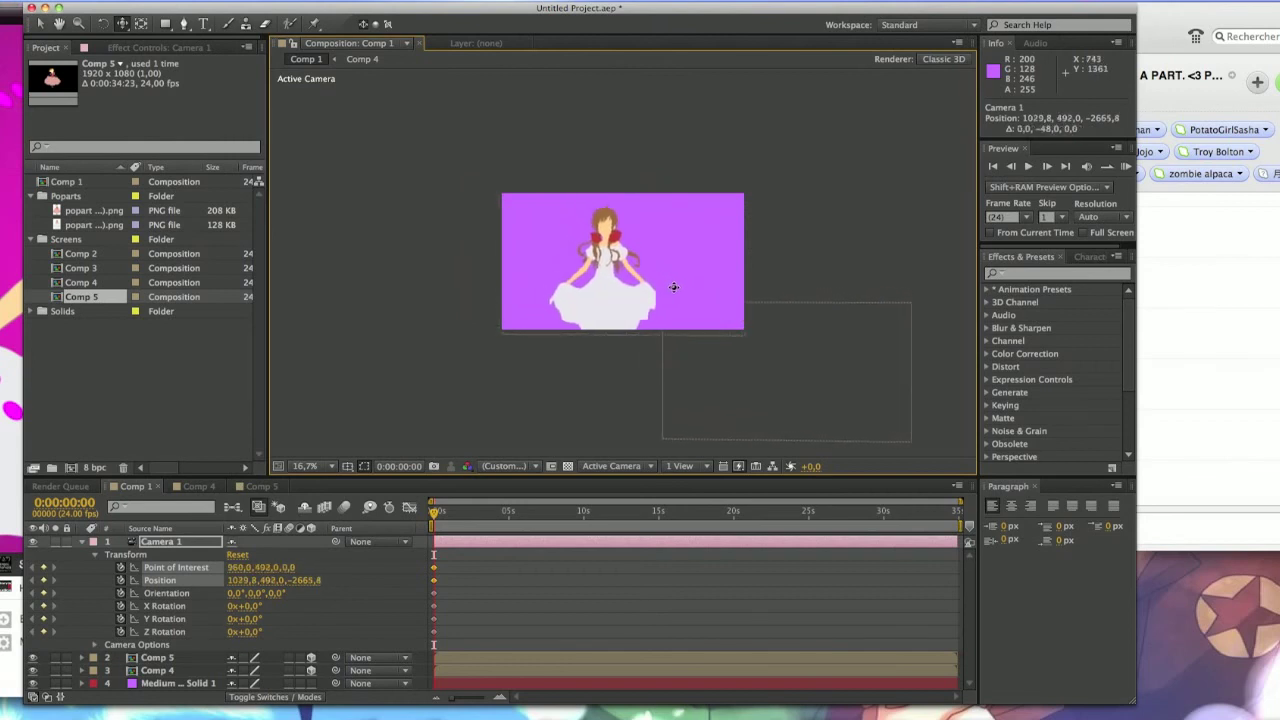
drag(122, 23, 148, 73)
drag(658, 305, 640, 212)
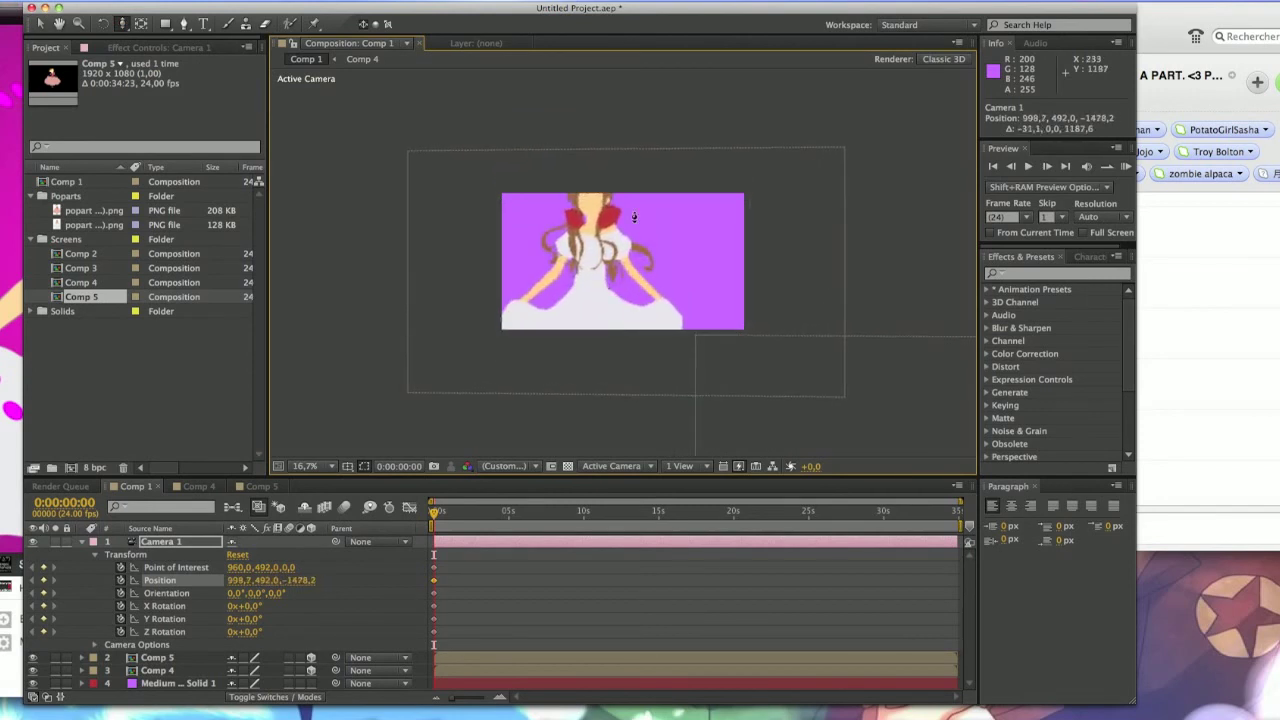
drag(122, 23, 205, 56)
drag(606, 286, 636, 302)
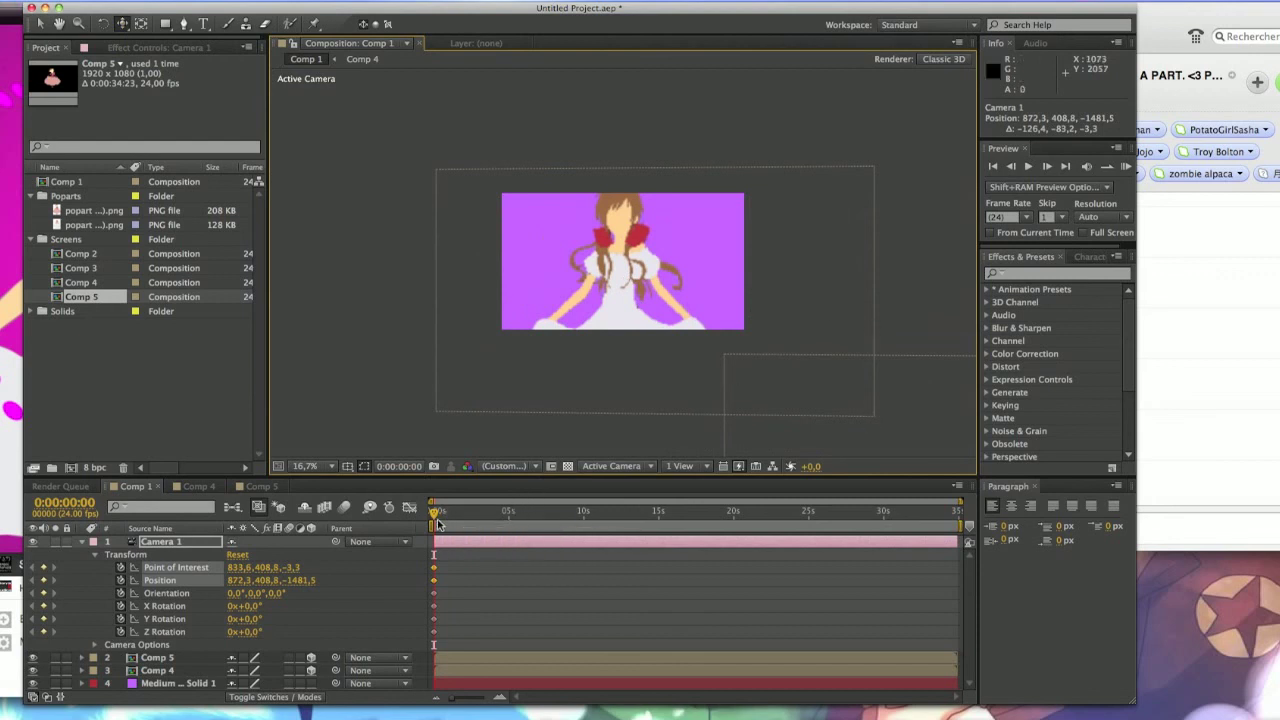
At 0:00:05:04, pan Camera 1 across to the red-dressed character.
drag(435, 514, 512, 515)
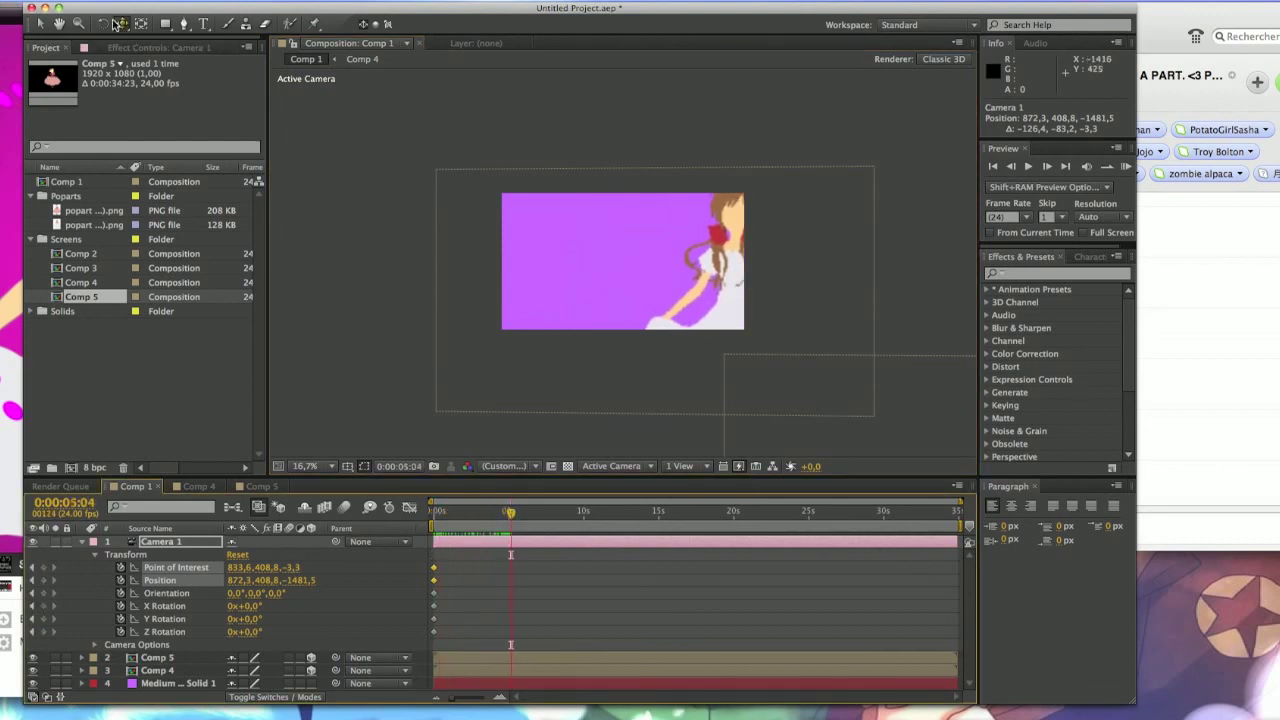
drag(121, 23, 159, 59)
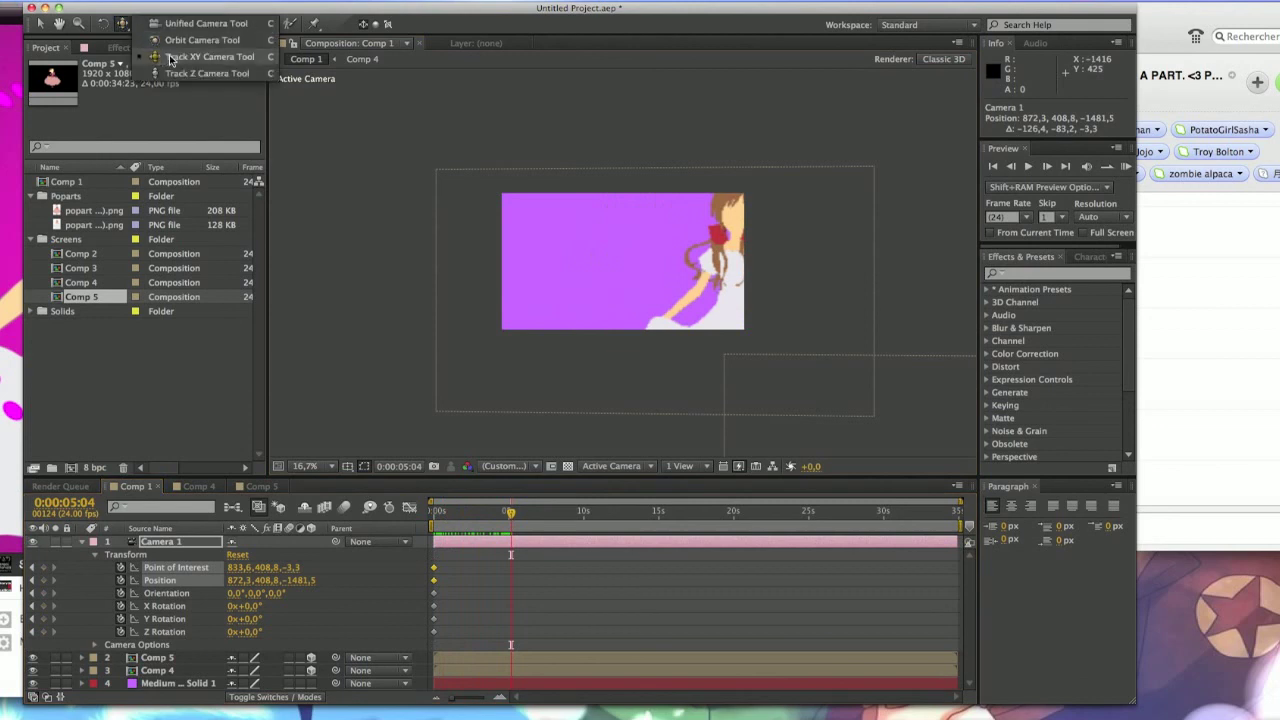
drag(170, 60, 170, 60)
drag(729, 300, 439, 242)
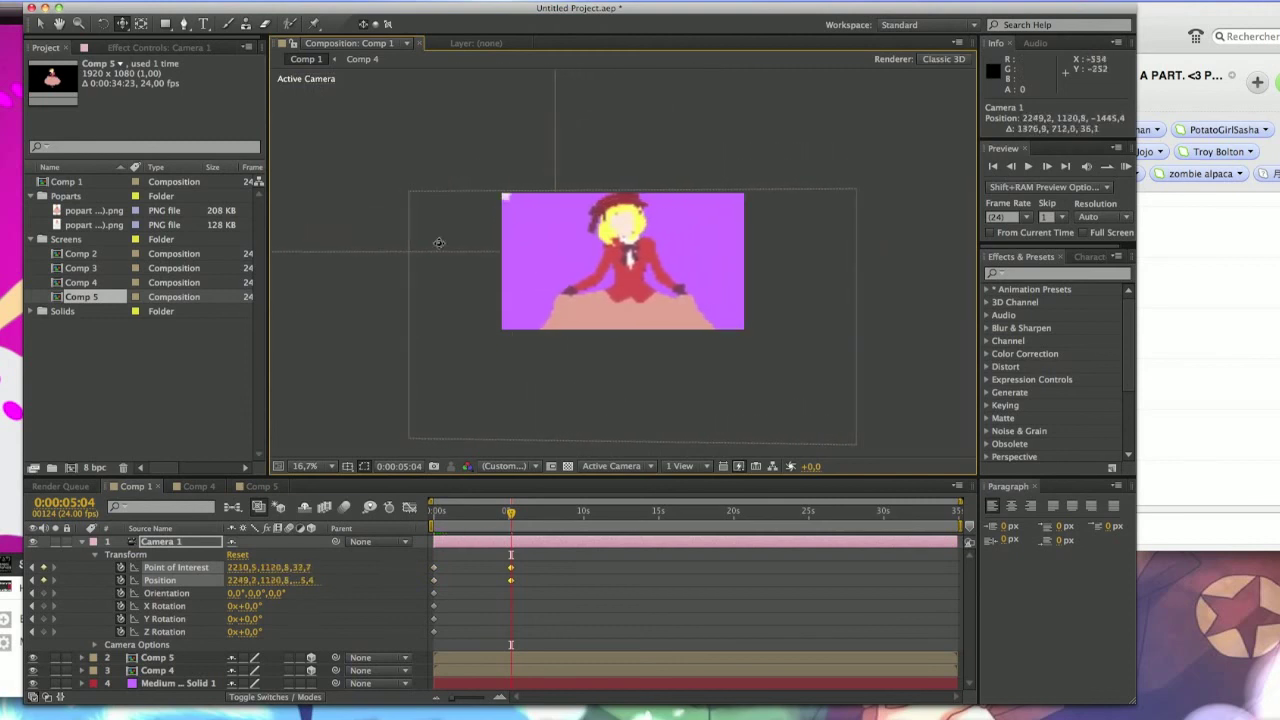
Orbit to an angled view and dolly in, setting Camera 1 Position to 2838.8, 1463.4, -702.8.
key(c)
key(c)
key(c)
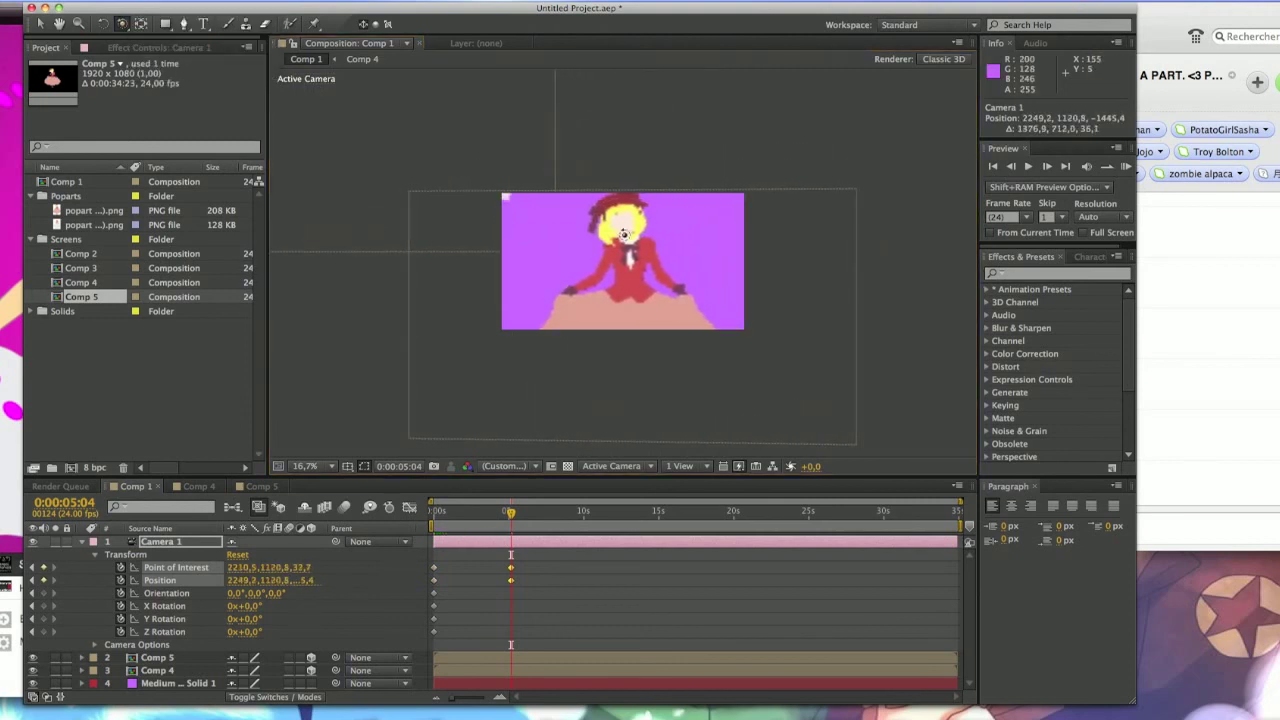
drag(624, 234, 715, 255)
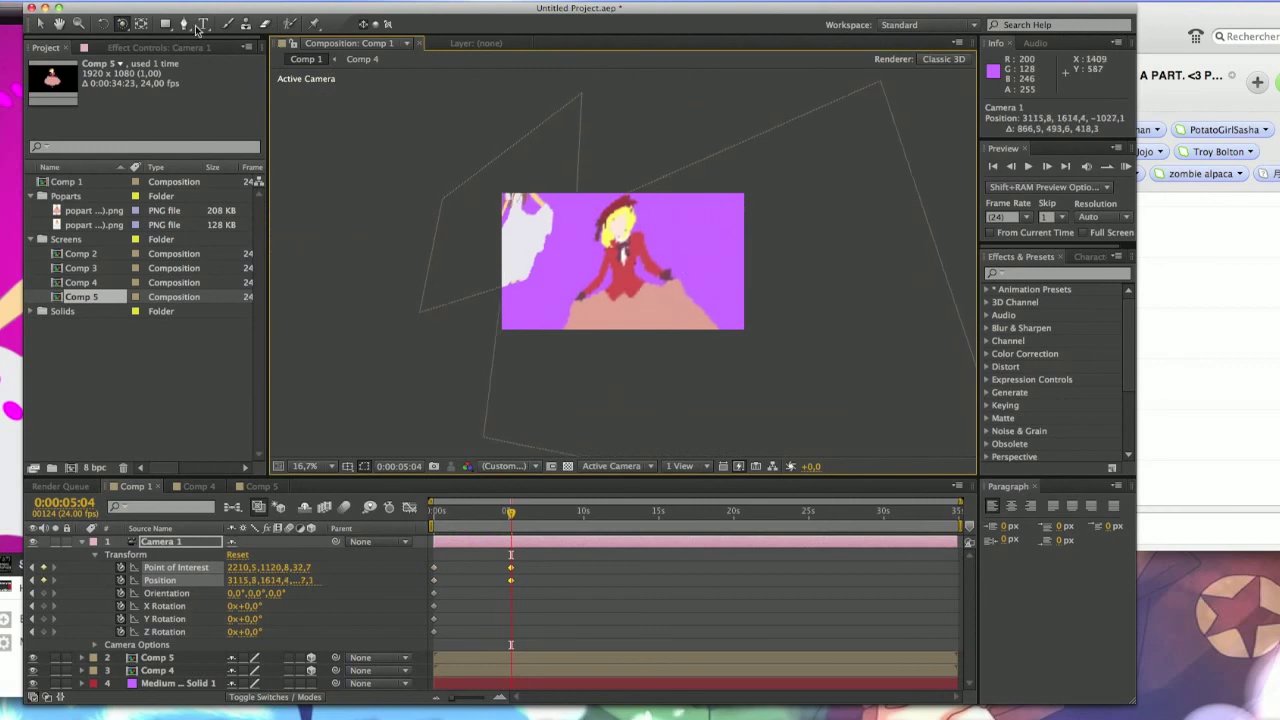
drag(121, 23, 200, 76)
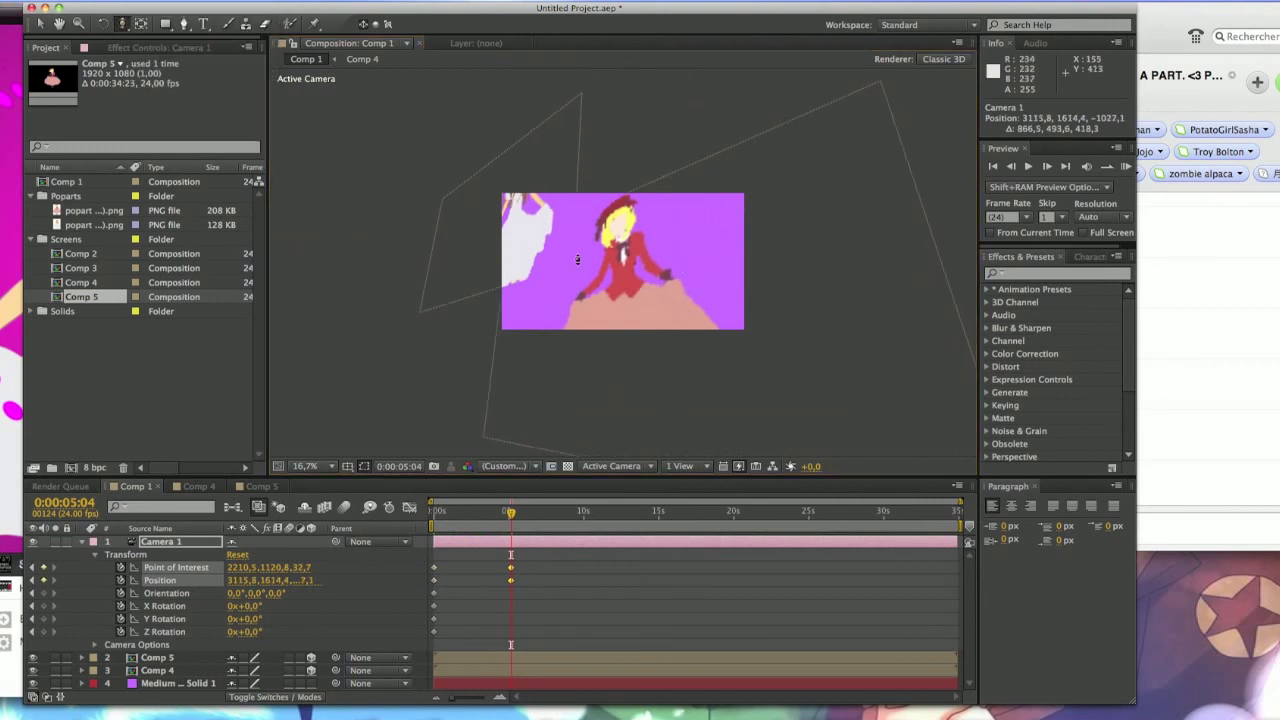
drag(577, 260, 620, 205)
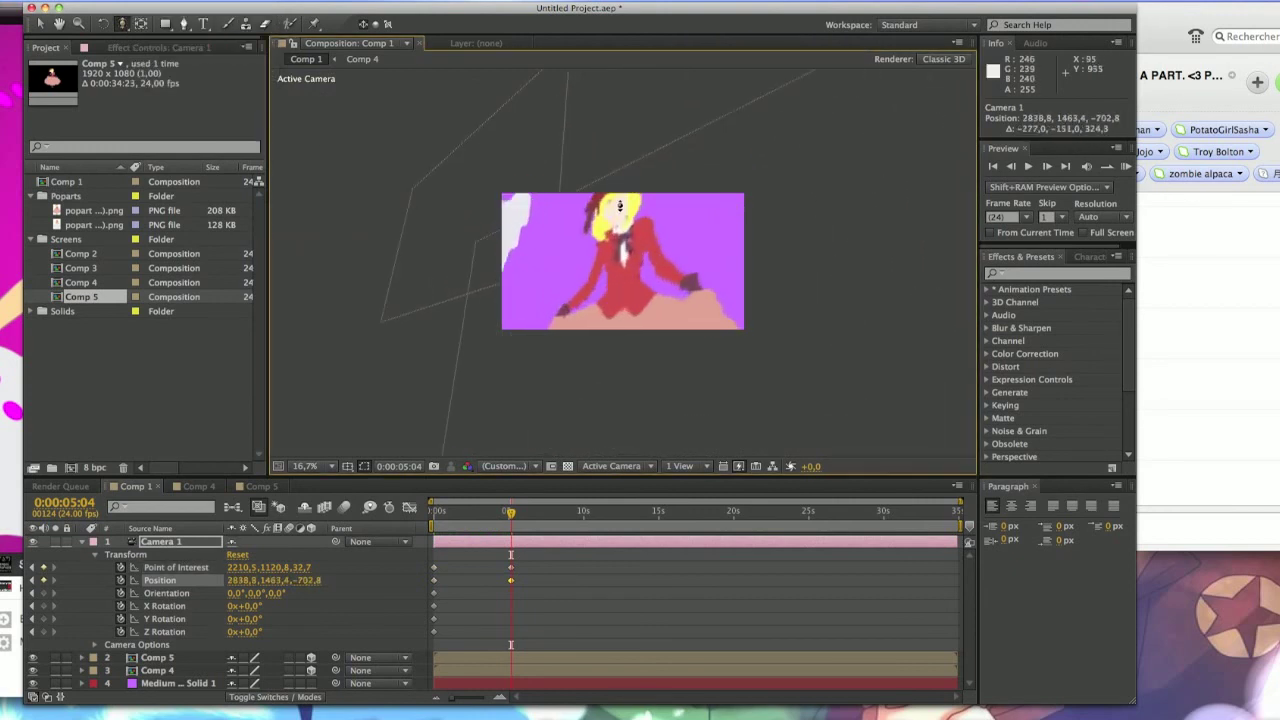